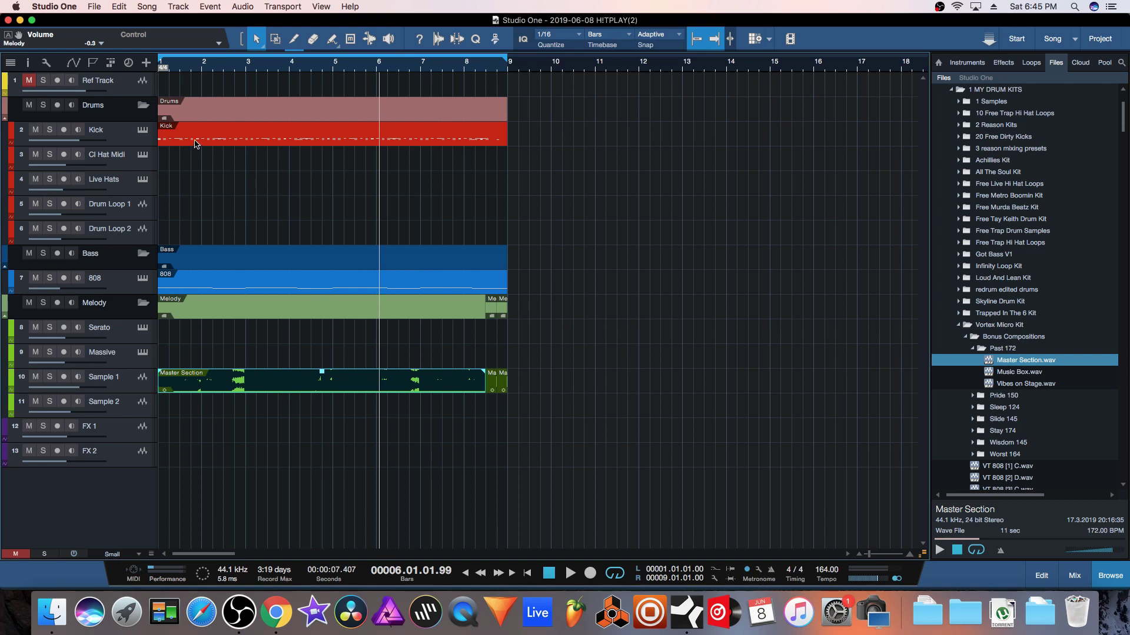
Play the beat from the top, then open the mixer with Sample 1's TDR Nova at Default.
key(Home)
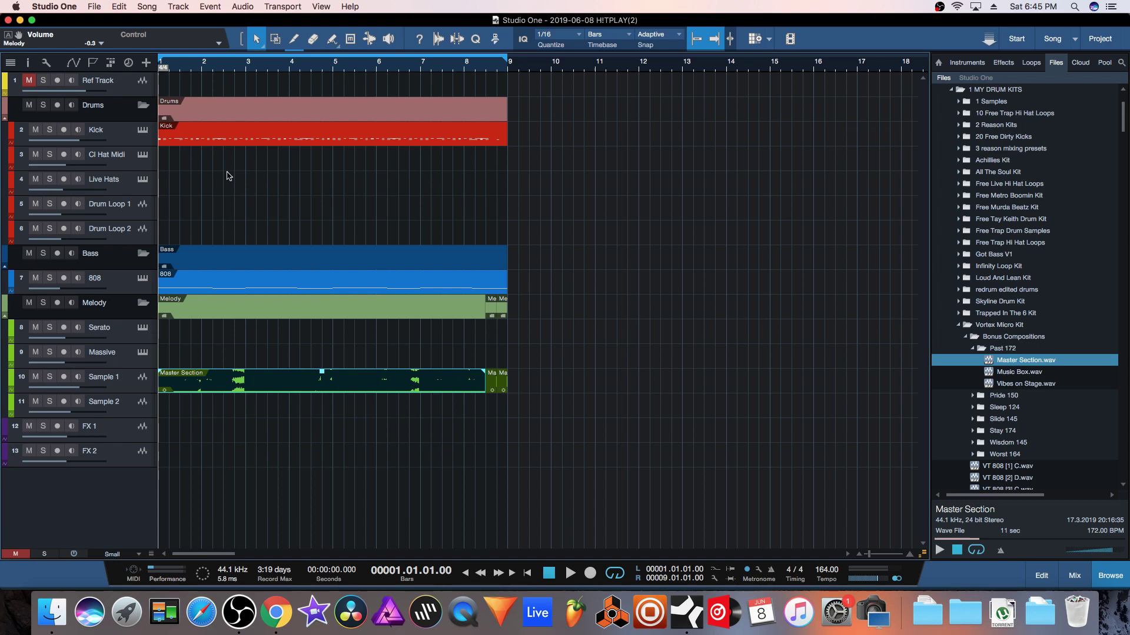
key(space)
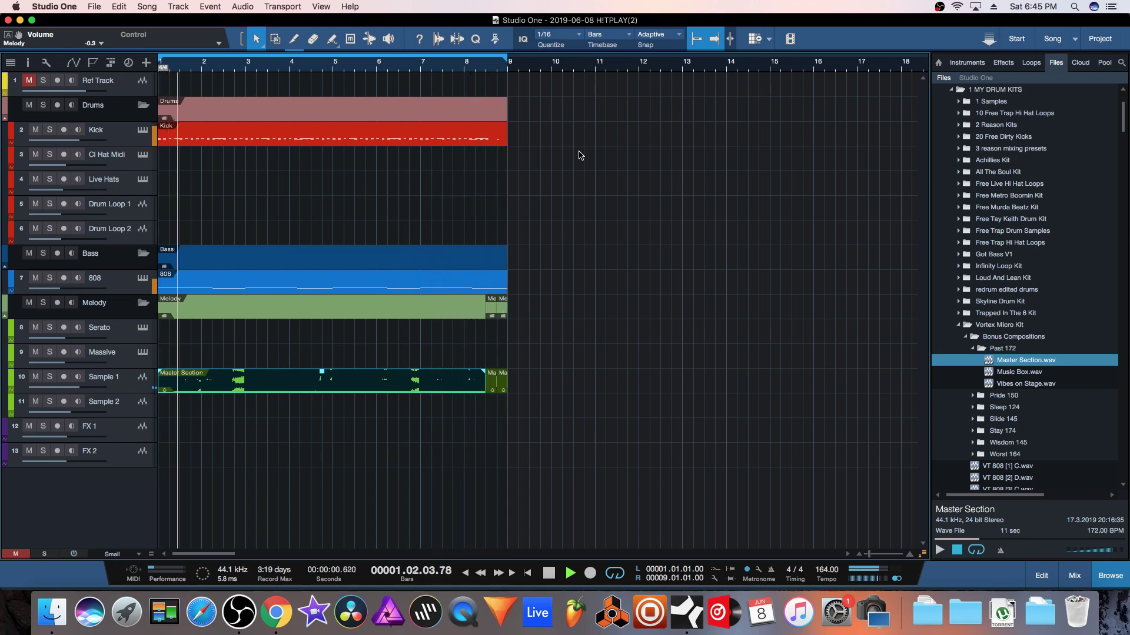
key(space)
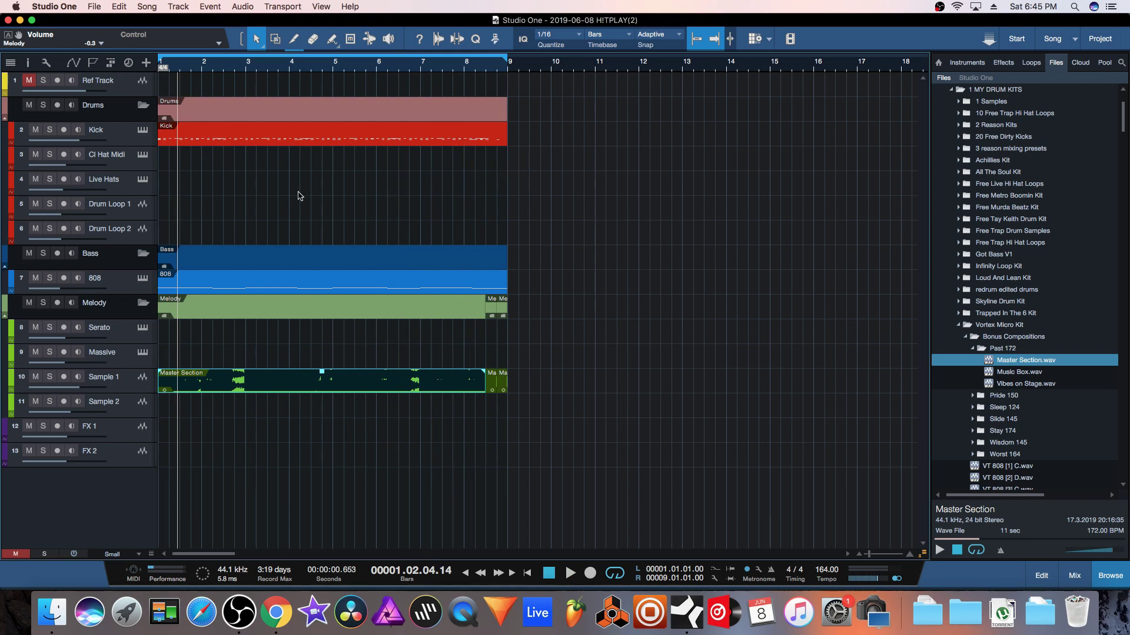
click(1074, 577)
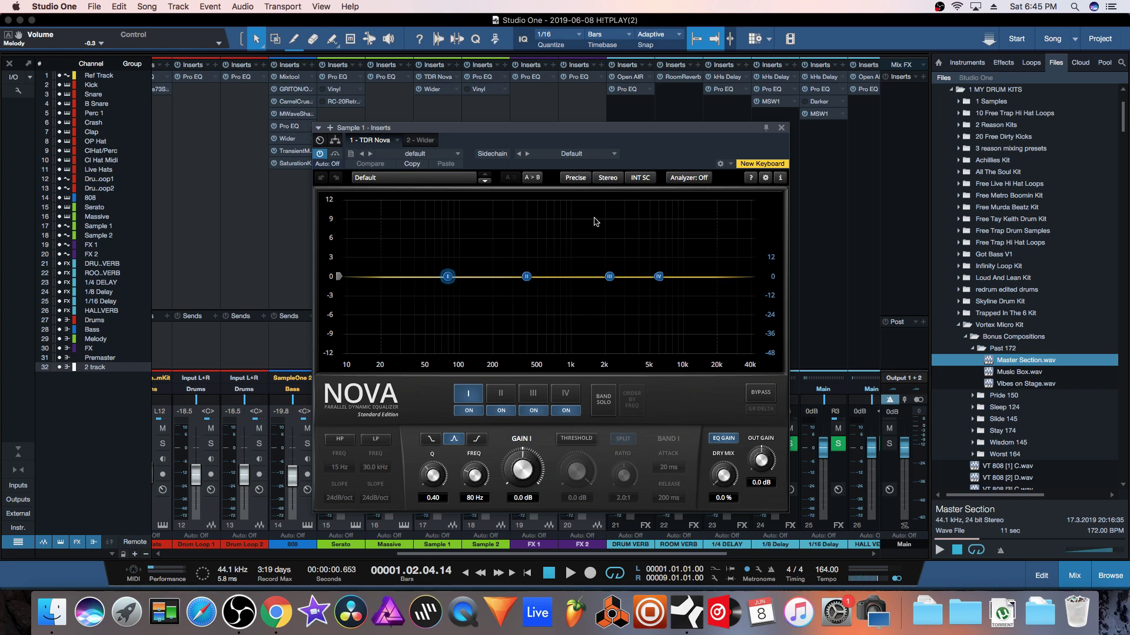
drag(586, 126, 561, 97)
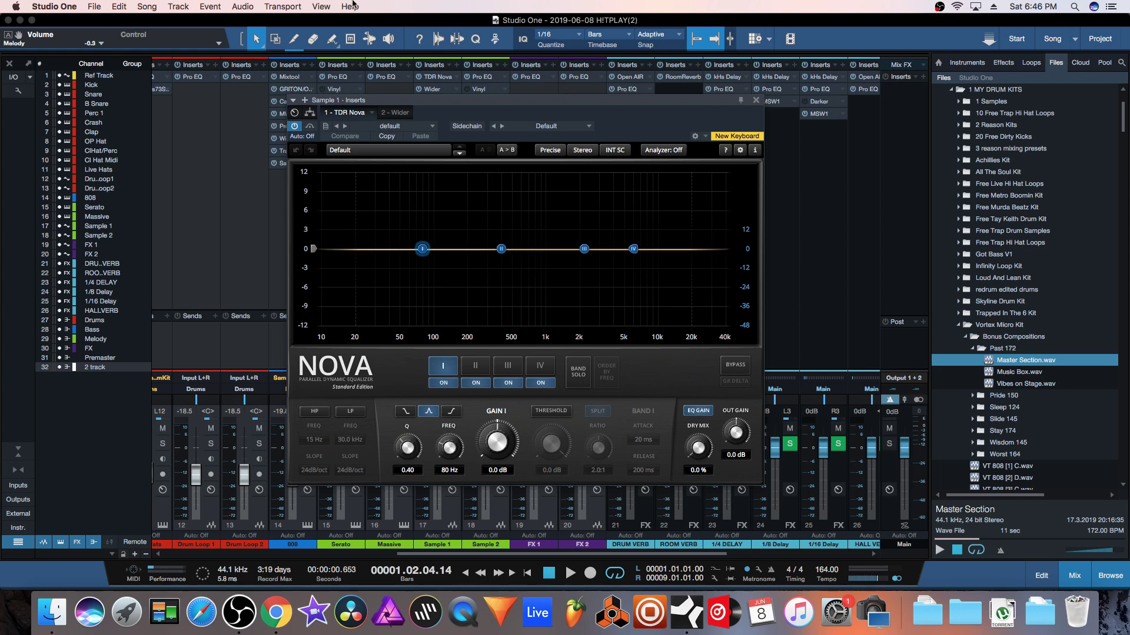
Turn Nova's band I into a high-pass filter with raised resonance and cutoff near 105 Hz.
click(424, 250)
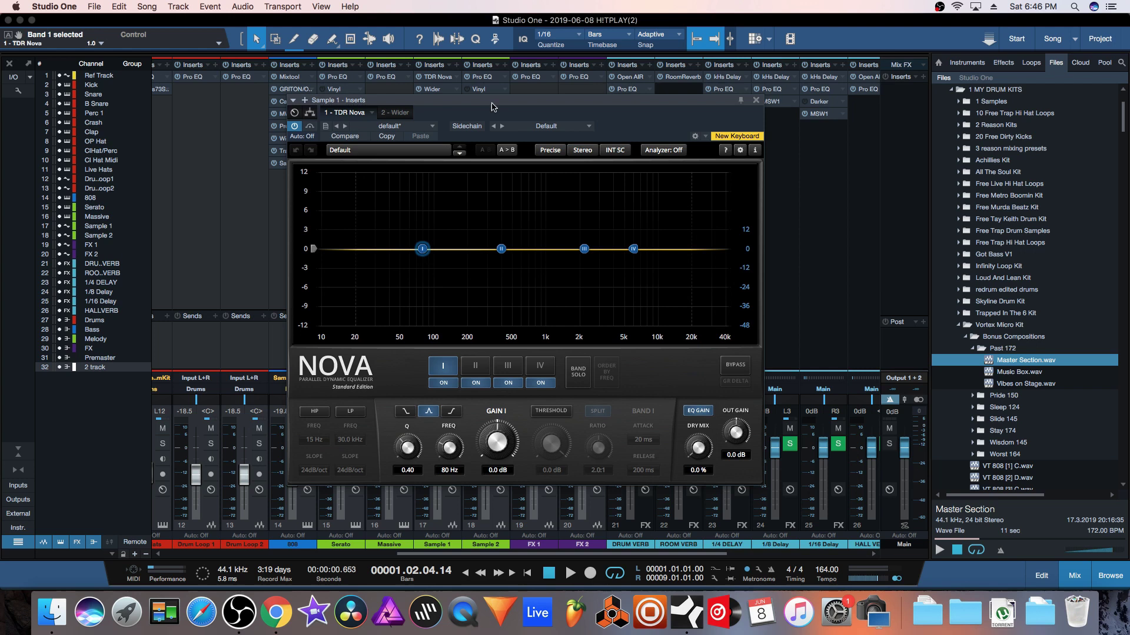
mouse_move(503, 97)
mouse_down()
mouse_move(491, 242)
mouse_move(488, 88)
mouse_up()
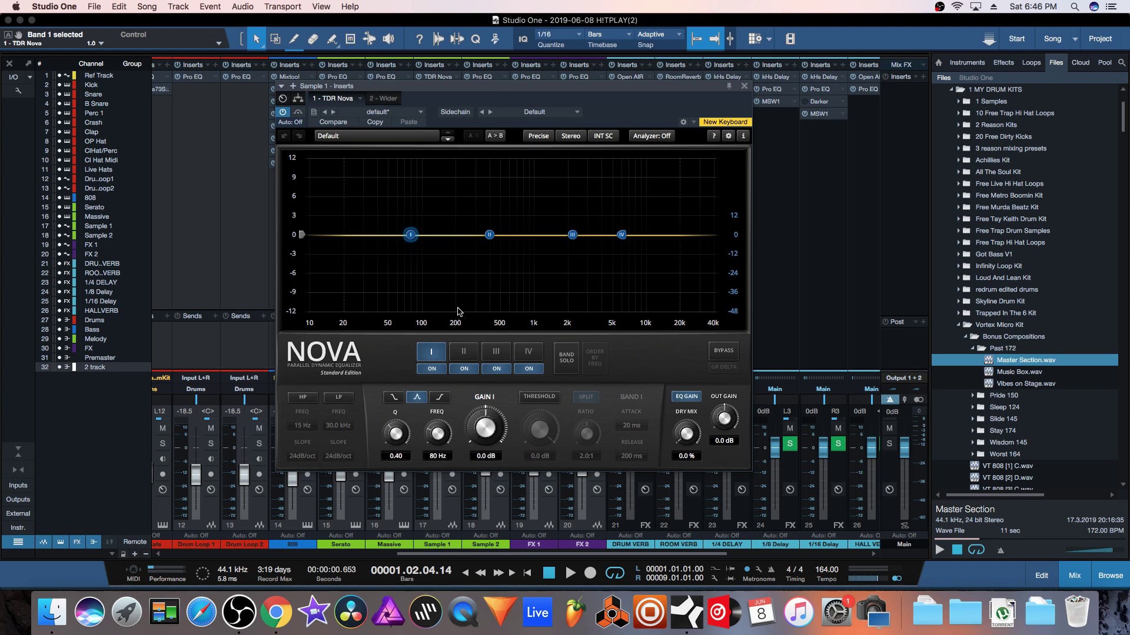
drag(411, 235, 403, 312)
click(391, 399)
click(440, 399)
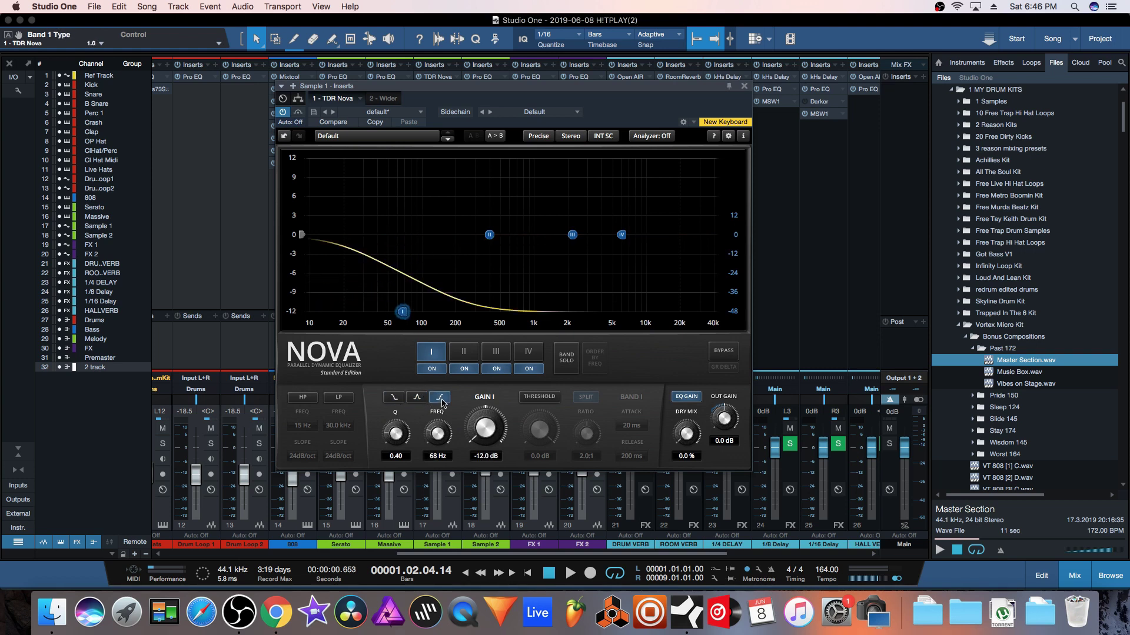
click(393, 398)
mouse_move(396, 434)
mouse_down()
mouse_move(396, 415)
mouse_move(395, 425)
mouse_up()
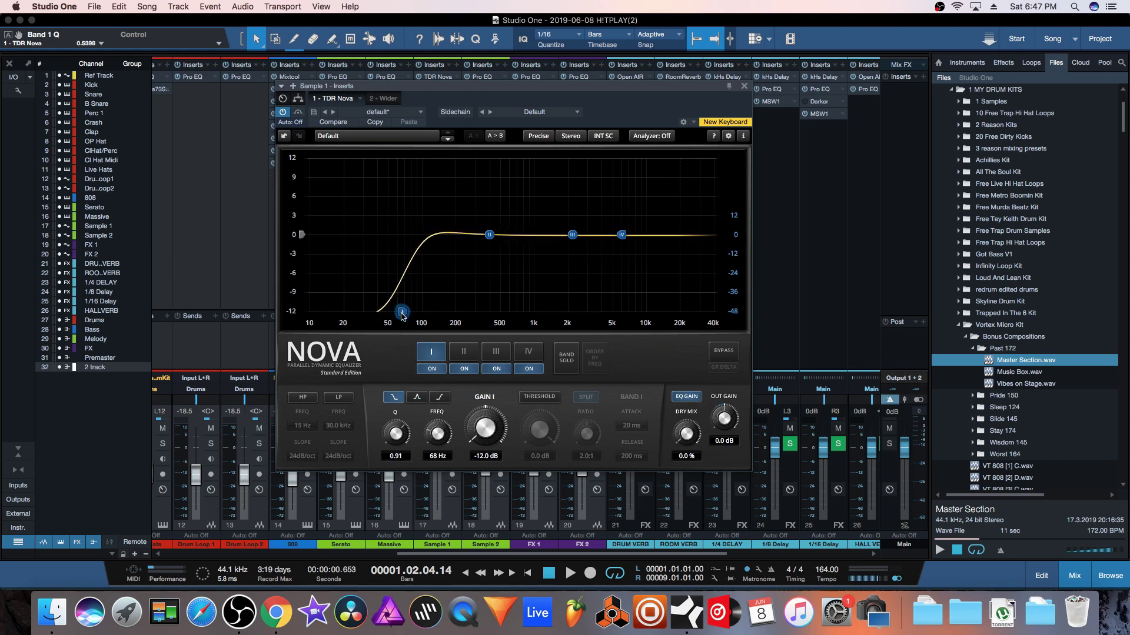
drag(403, 311, 442, 317)
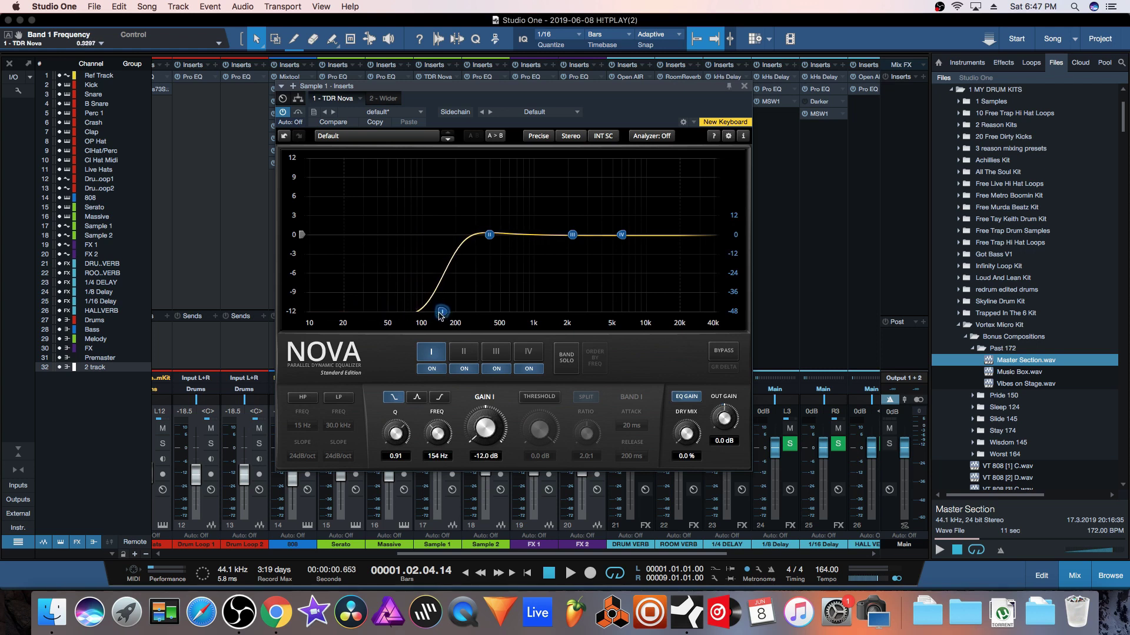
Turn off EQ gain compensation, A/B Nova's bypass during playback, and sweep the cutoff to 112 Hz.
click(687, 402)
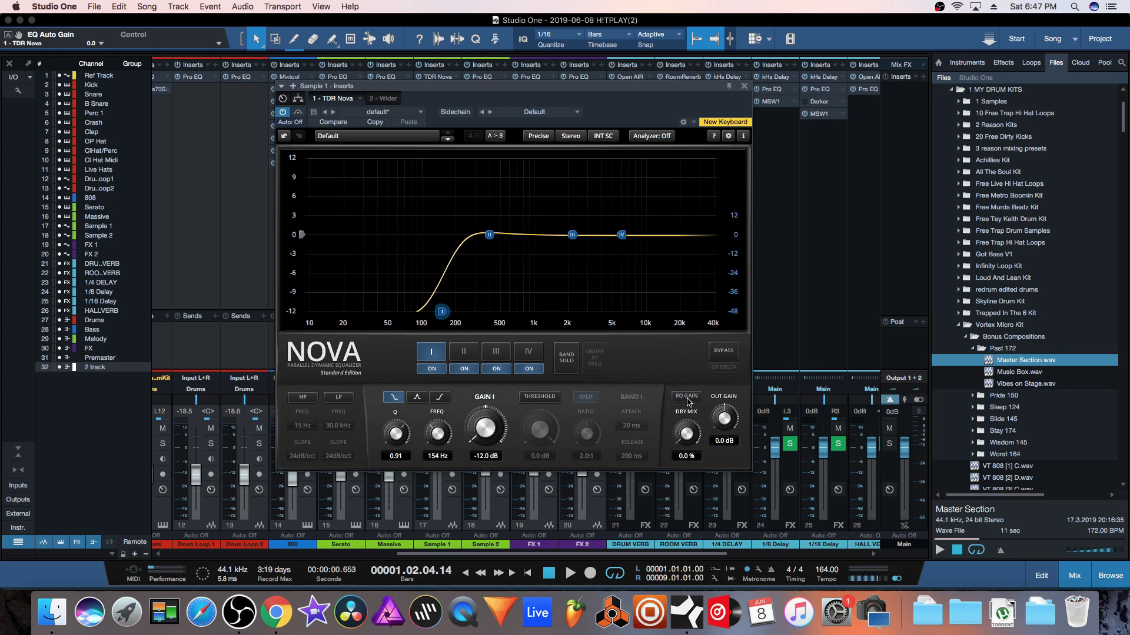
key(space)
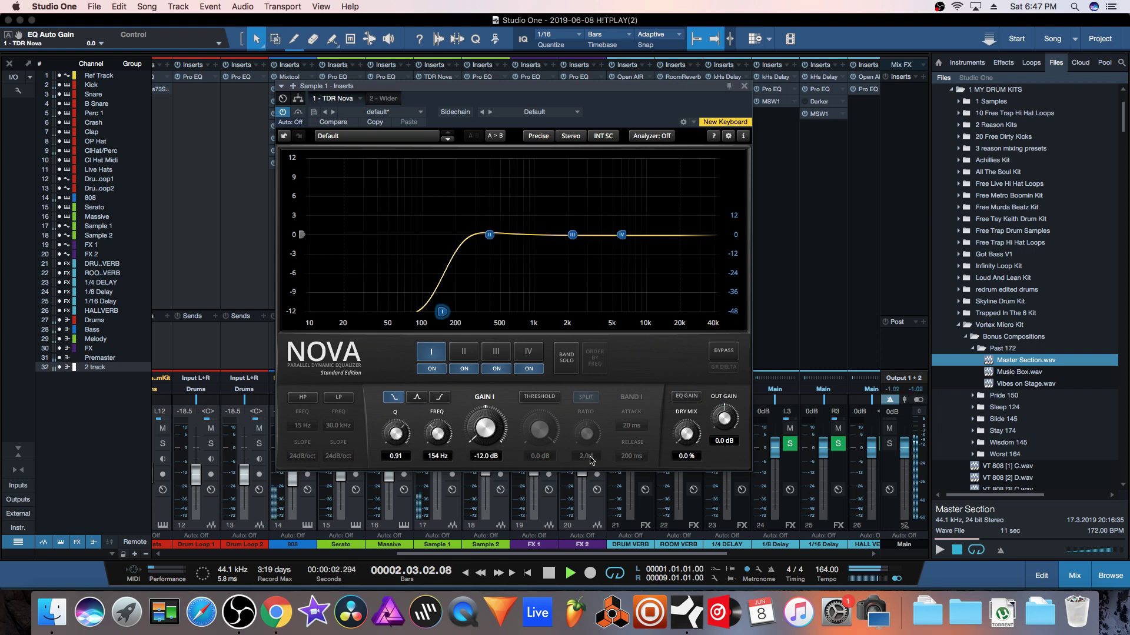
click(282, 113)
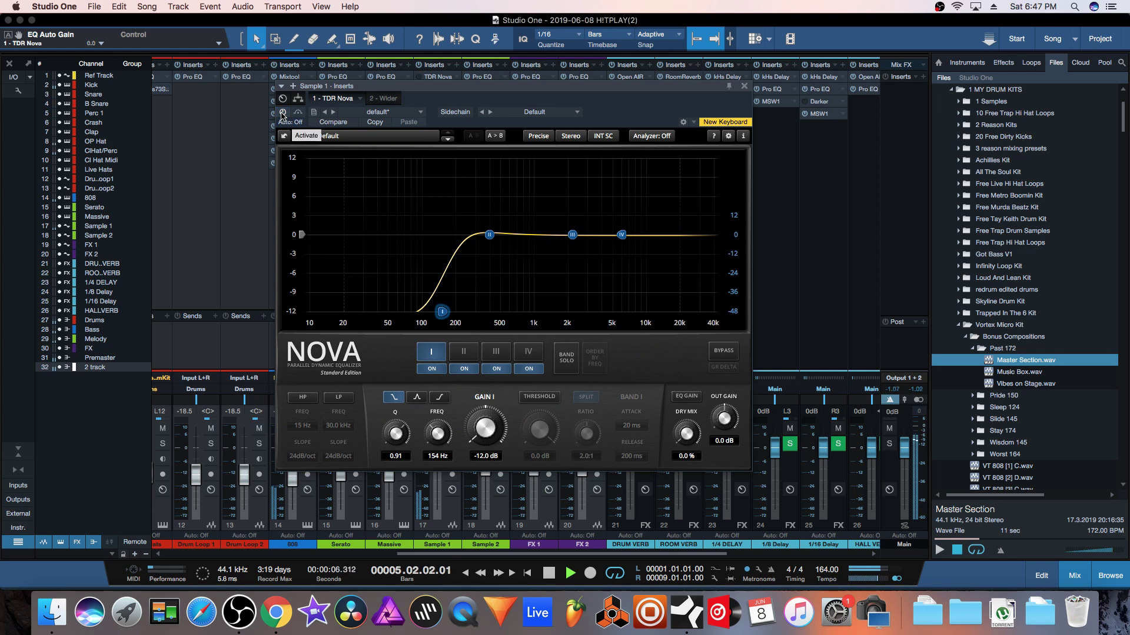
click(282, 113)
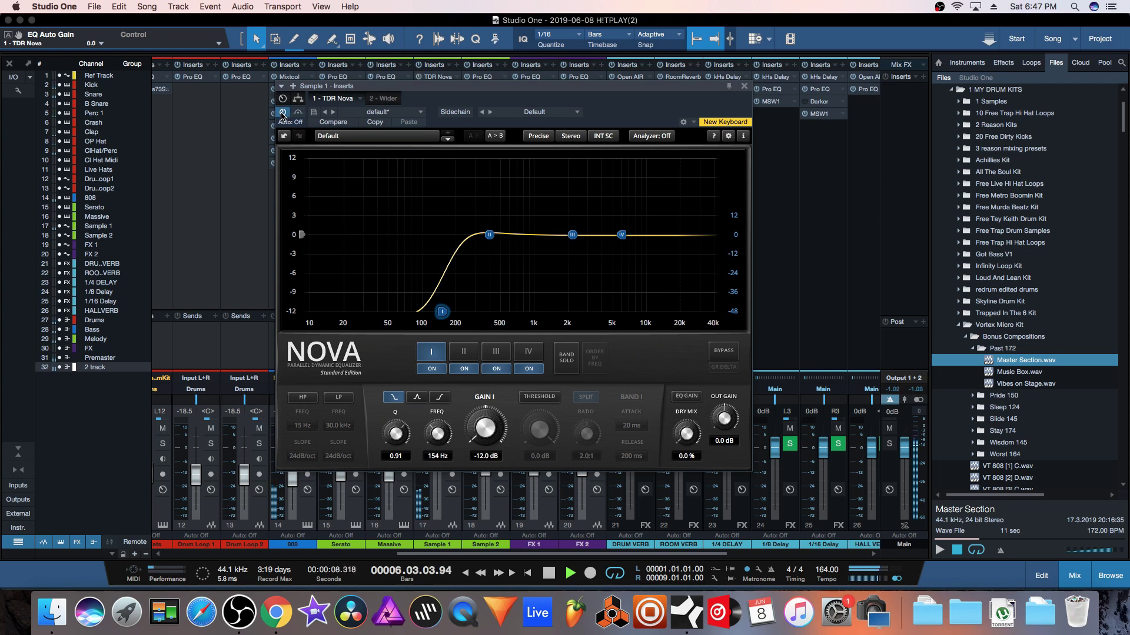
mouse_move(442, 312)
mouse_down()
mouse_move(562, 317)
mouse_move(427, 312)
mouse_up()
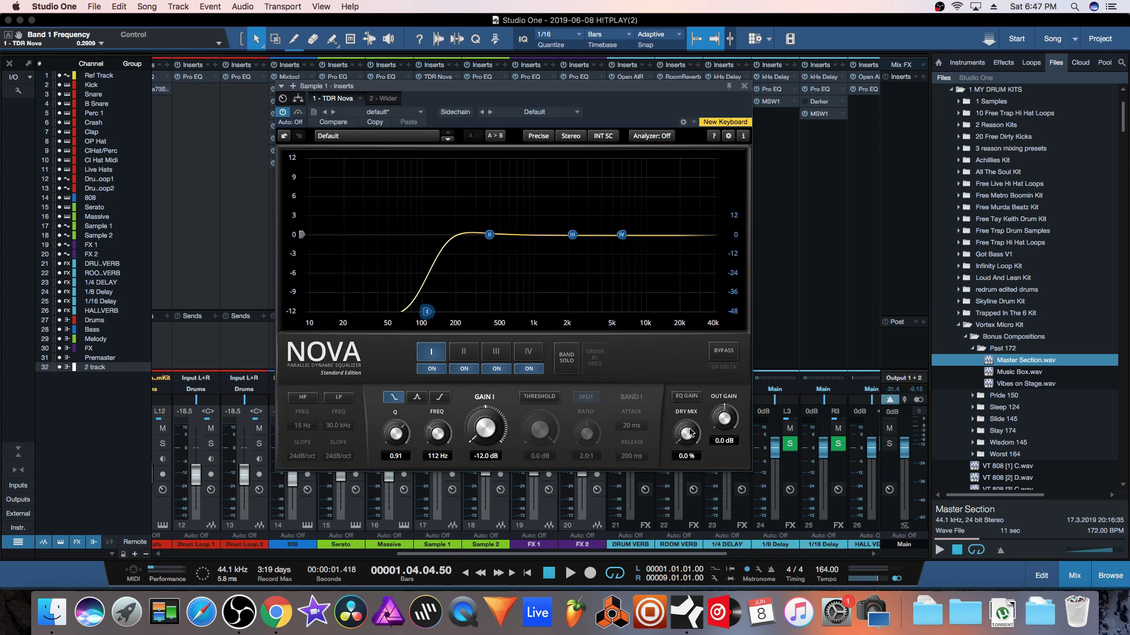
Turn EQ gain compensation on, drop the high-pass to 10 Hz, then nudge it up during playback.
click(687, 396)
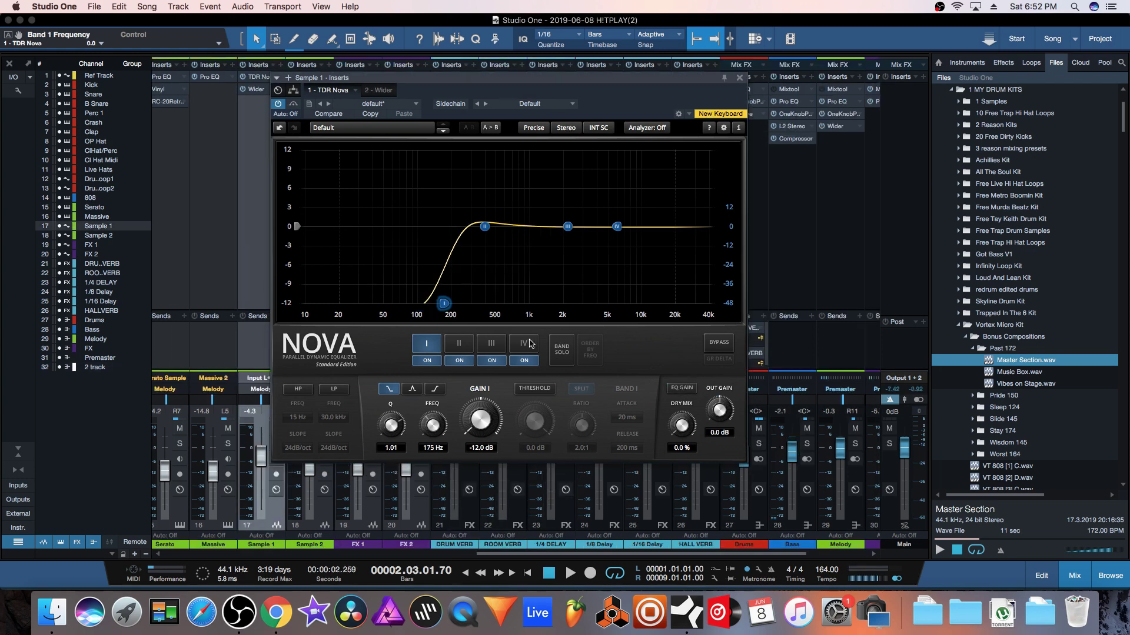
drag(446, 305, 304, 303)
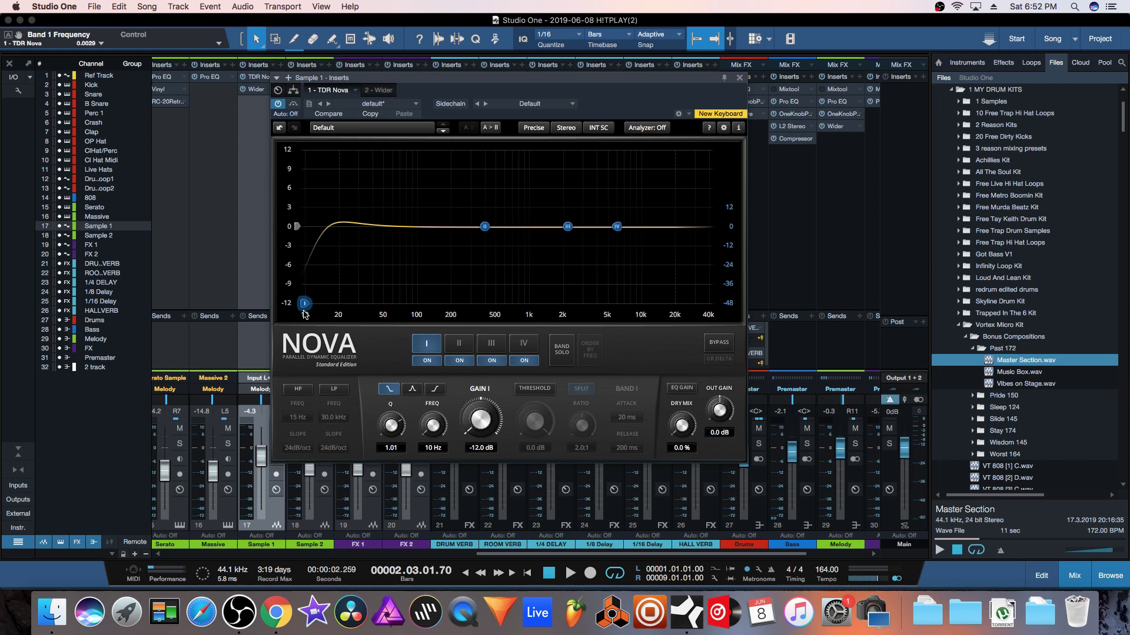
click(682, 389)
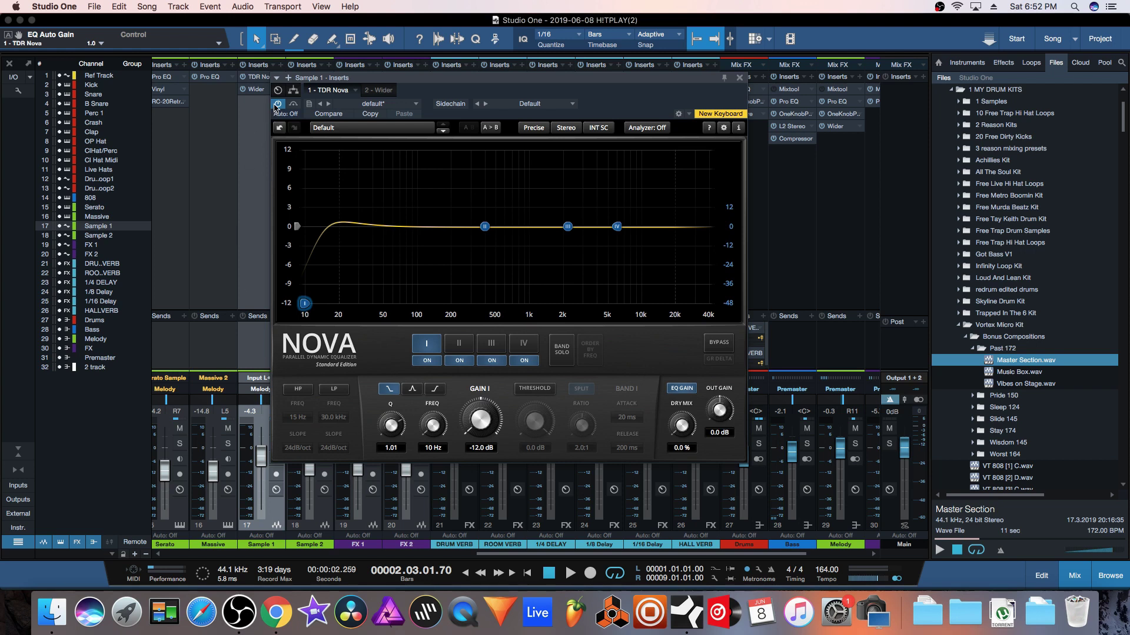
key(space)
drag(305, 304, 466, 311)
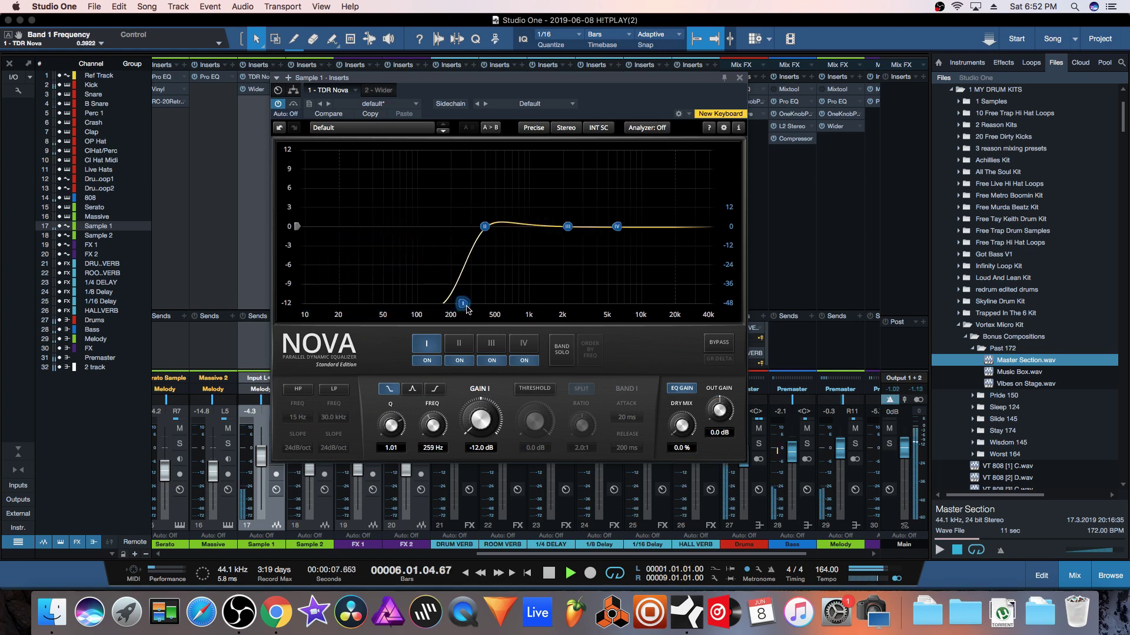
A/B gain compensation while sweeping the cutoff up to 349 Hz, then settle it at 131 Hz.
click(690, 390)
click(691, 389)
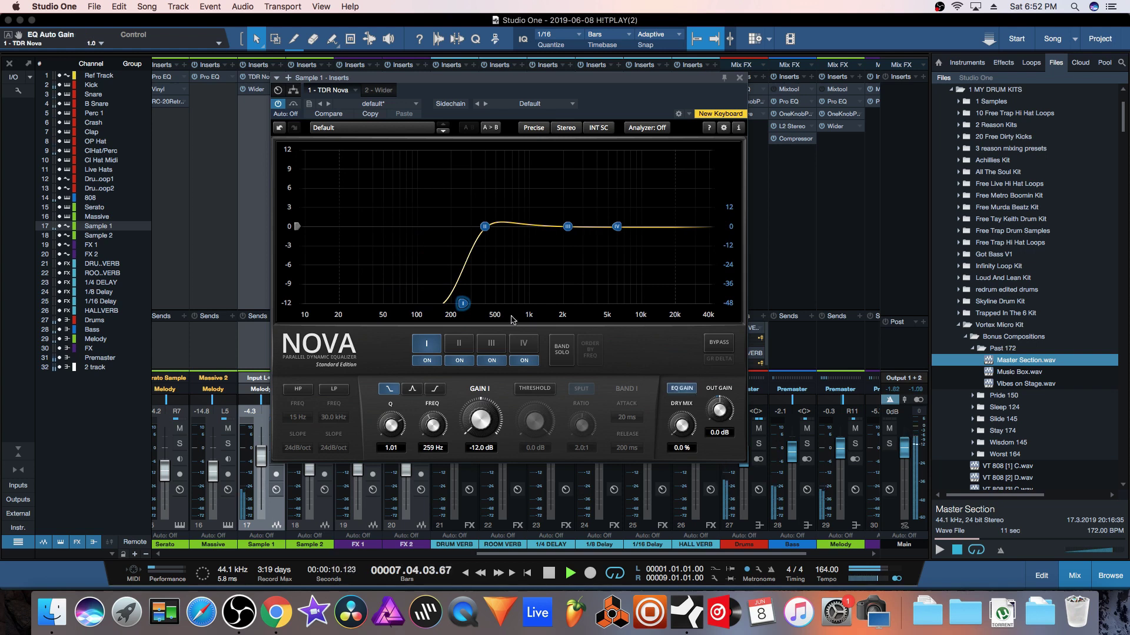
drag(462, 304, 477, 304)
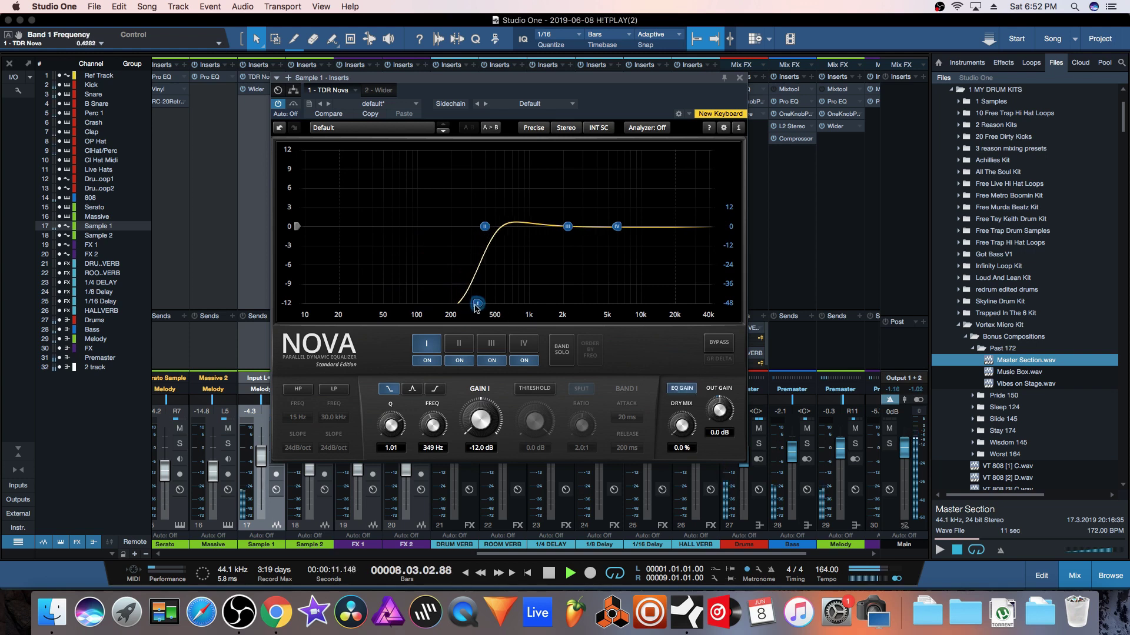
click(691, 389)
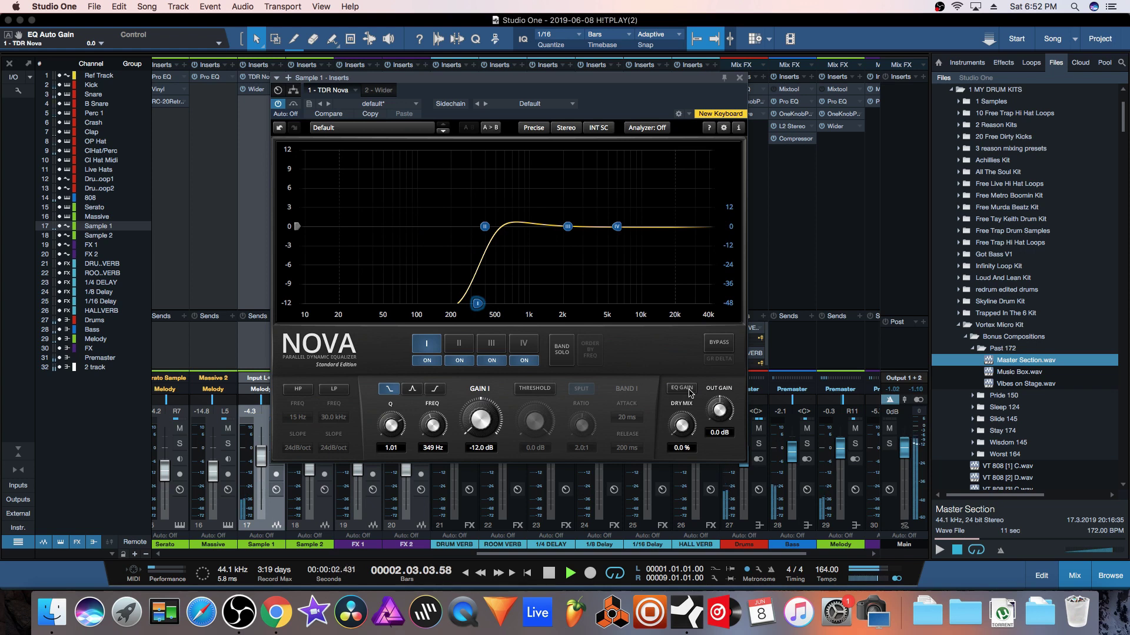
click(690, 391)
key(space)
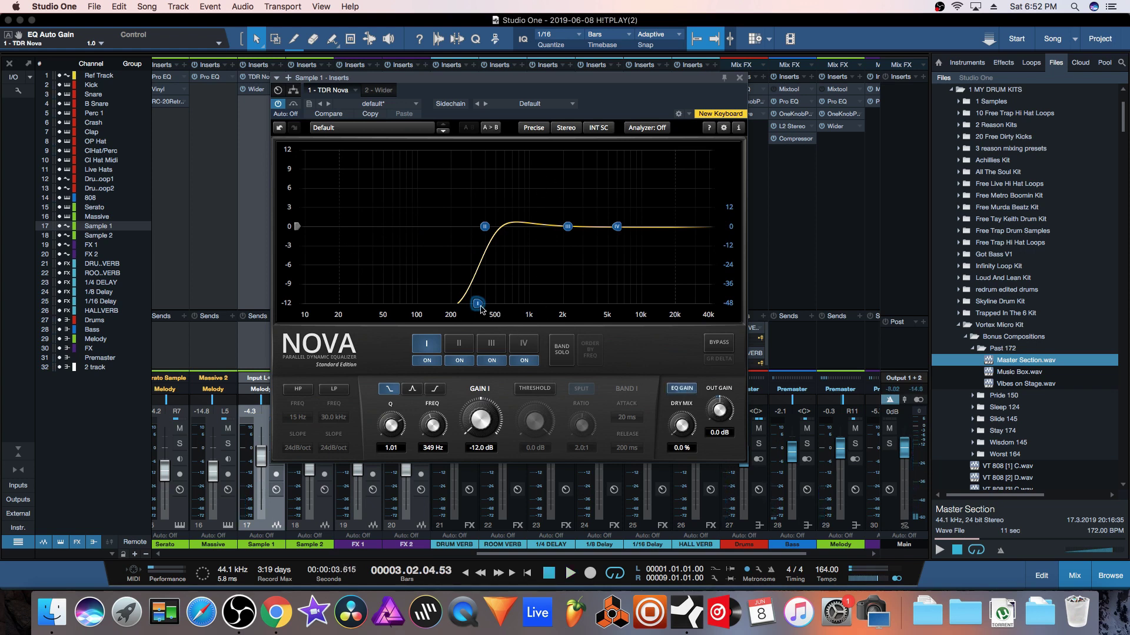
drag(480, 307, 430, 312)
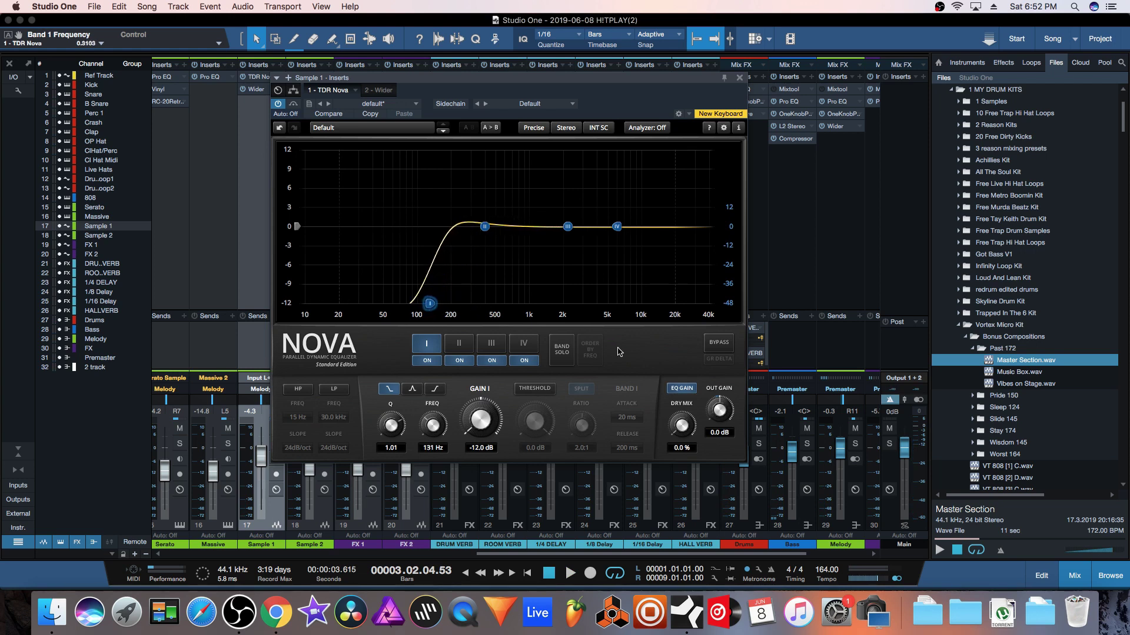
click(379, 90)
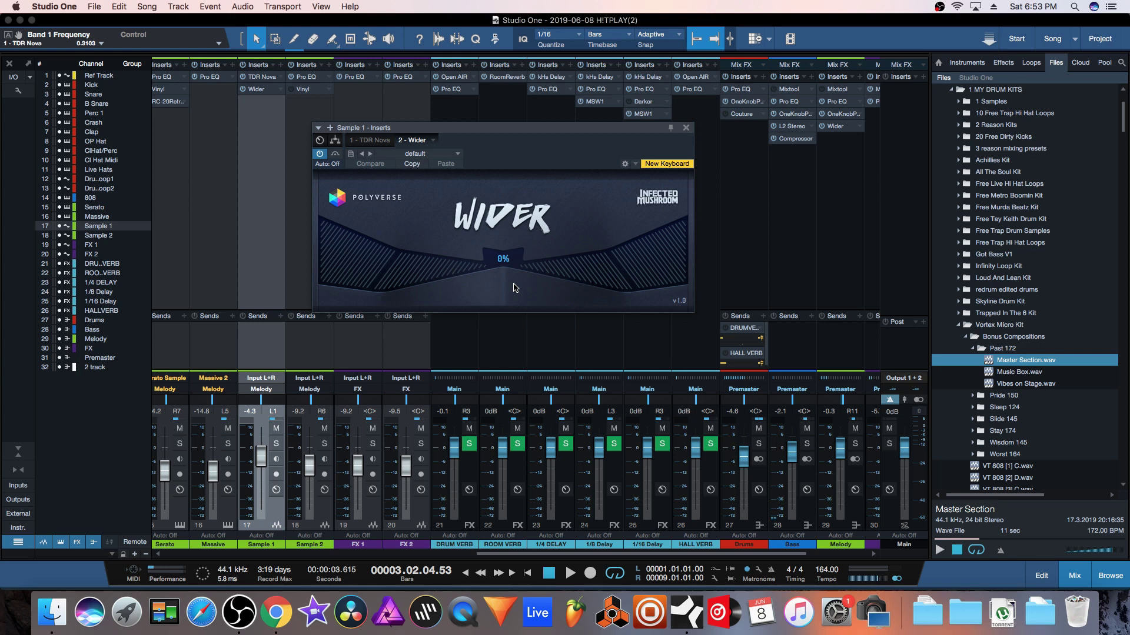
Try Wider widths from 200% down to 0%, then set Sample 1 to 40% while soloed.
drag(534, 282, 760, 243)
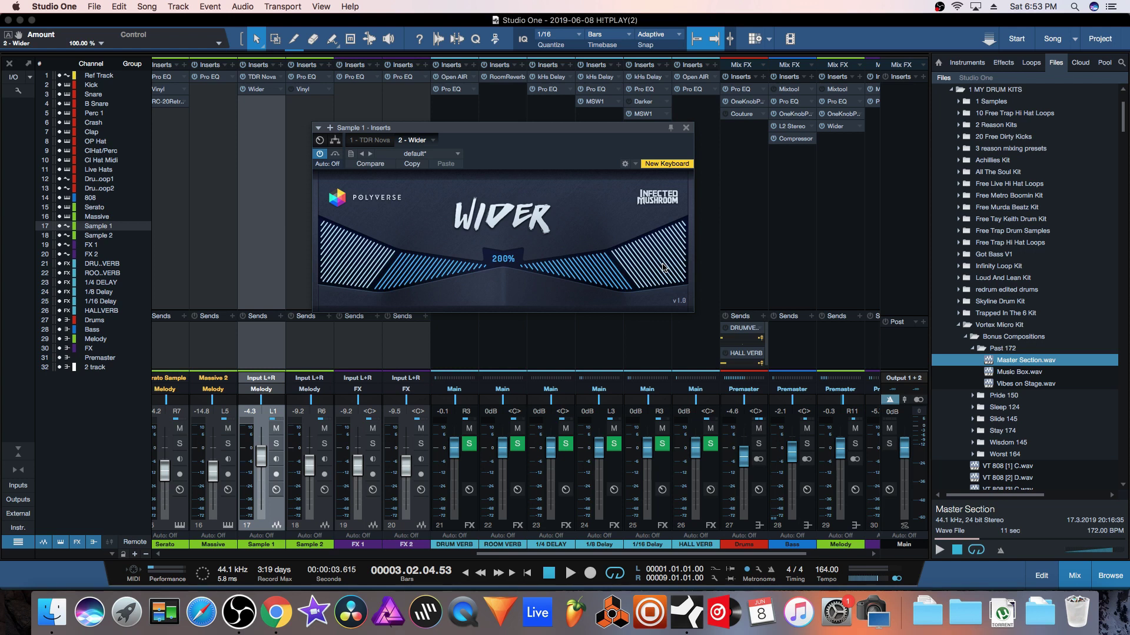
drag(685, 250, 537, 288)
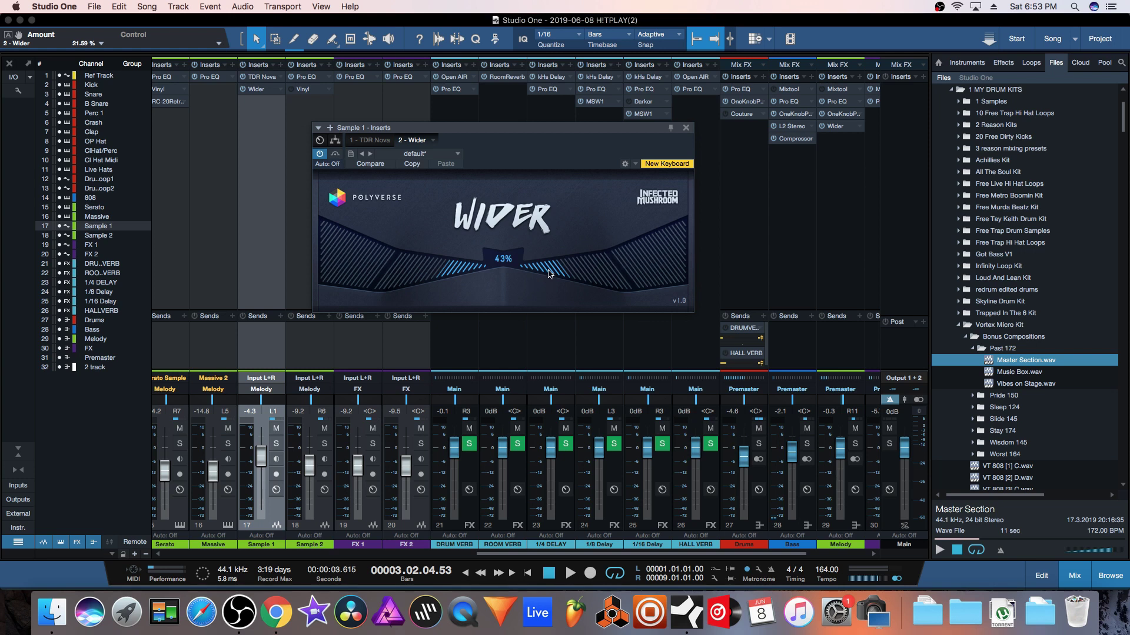
double_click(549, 274)
click(276, 444)
key(space)
drag(532, 270, 570, 274)
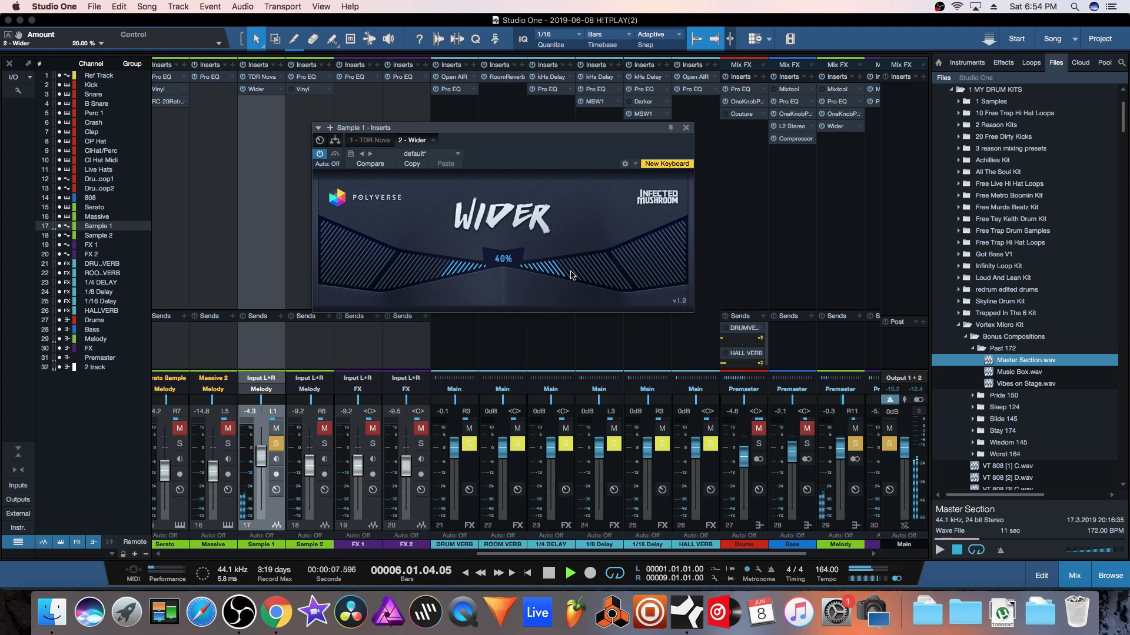
click(276, 445)
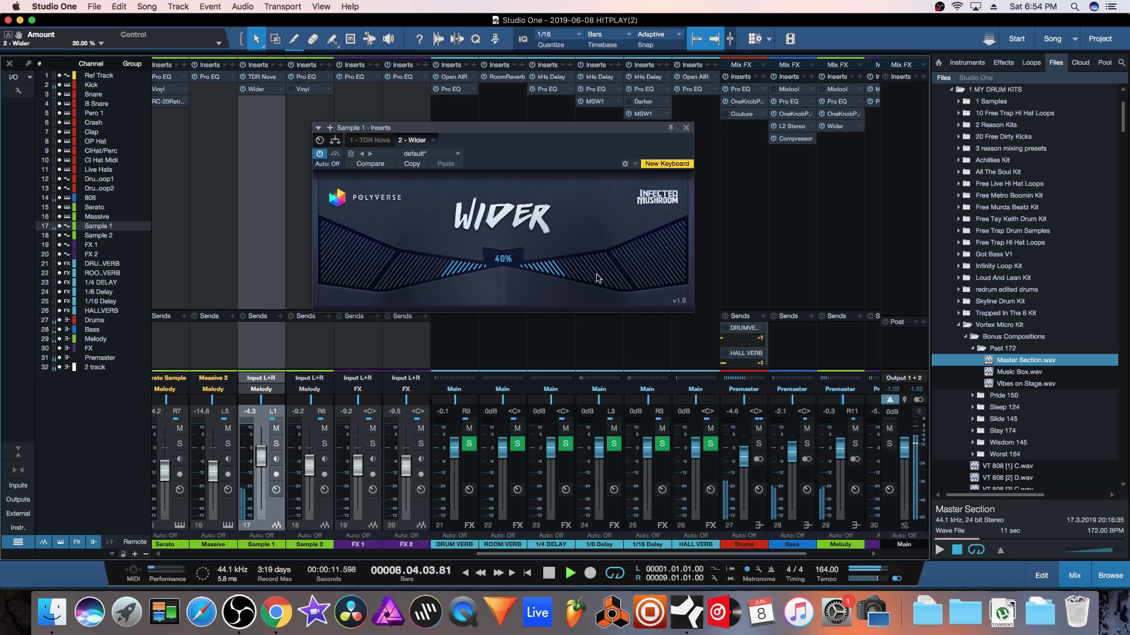
key(space)
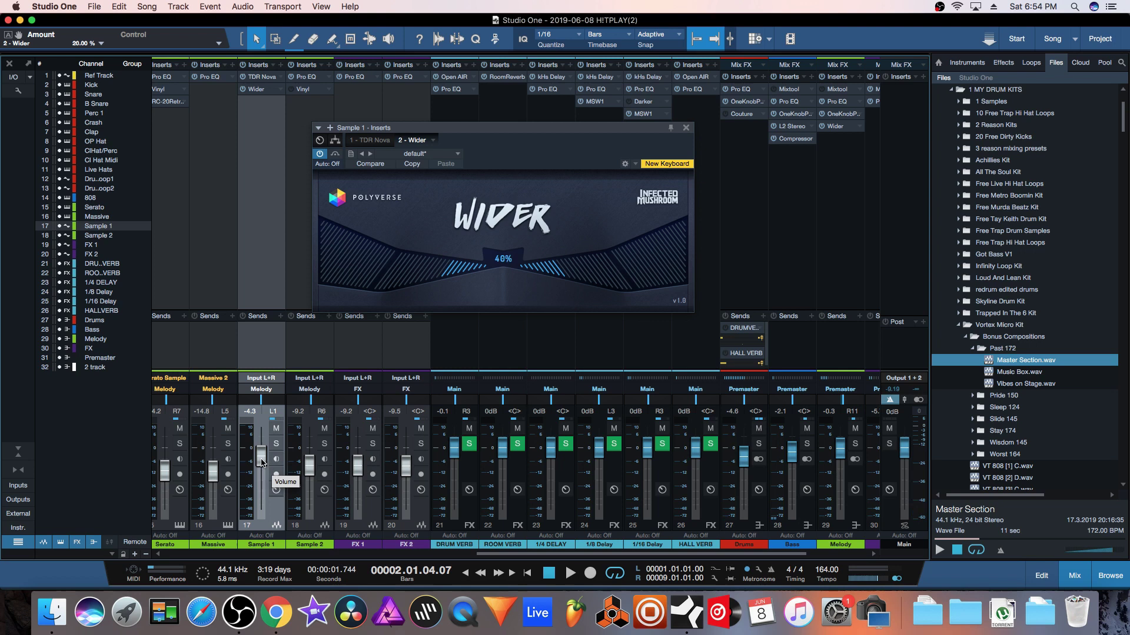
Lower Sample 1's fader to -7.7 dB during playback, A/B-ing Wider off and on.
drag(262, 463, 262, 477)
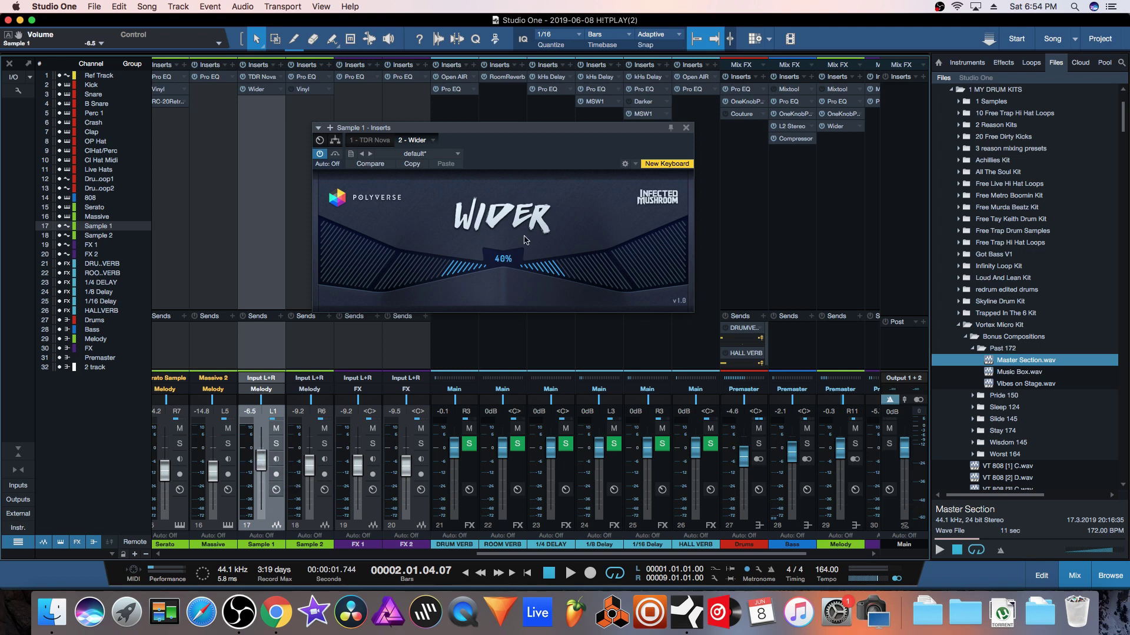
drag(502, 124, 502, 109)
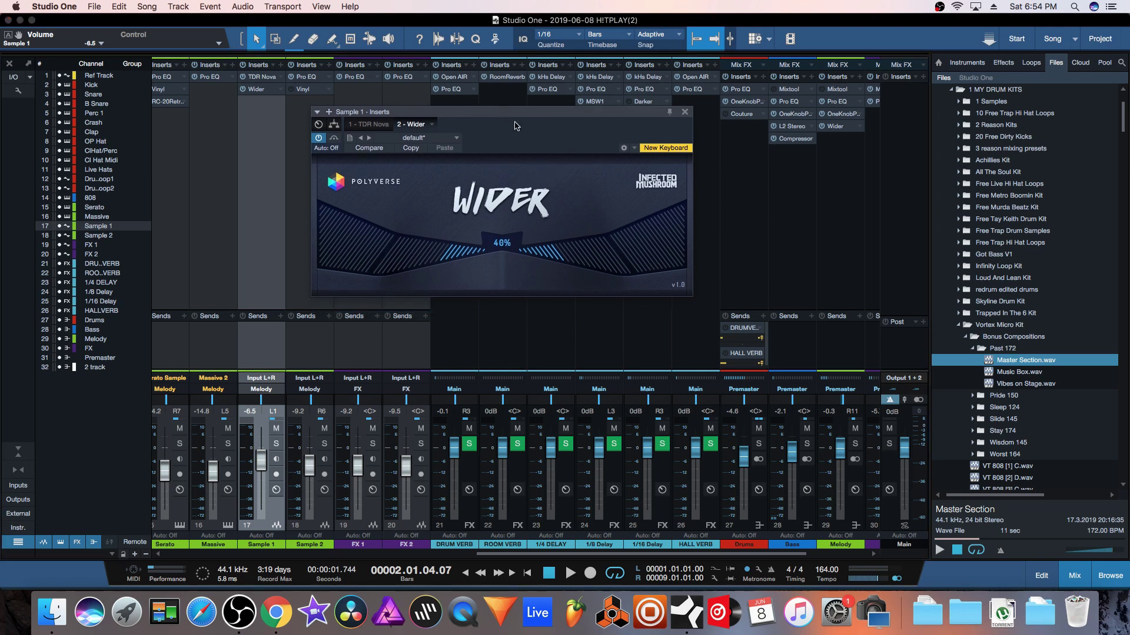
key(space)
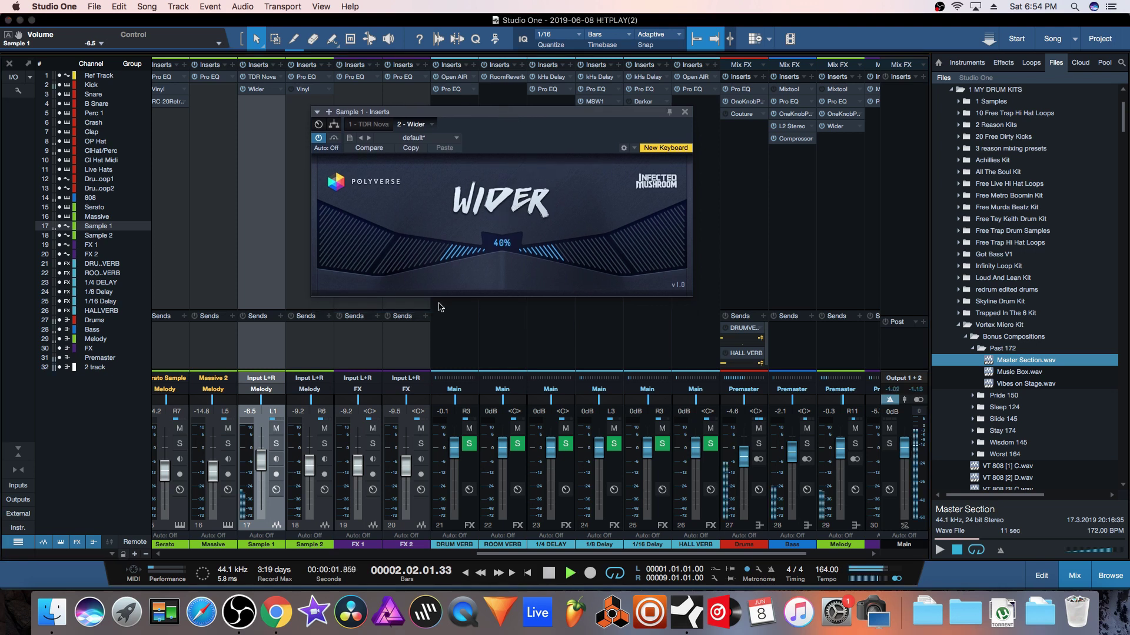
mouse_move(262, 462)
mouse_down()
mouse_move(263, 533)
mouse_move(262, 469)
mouse_up()
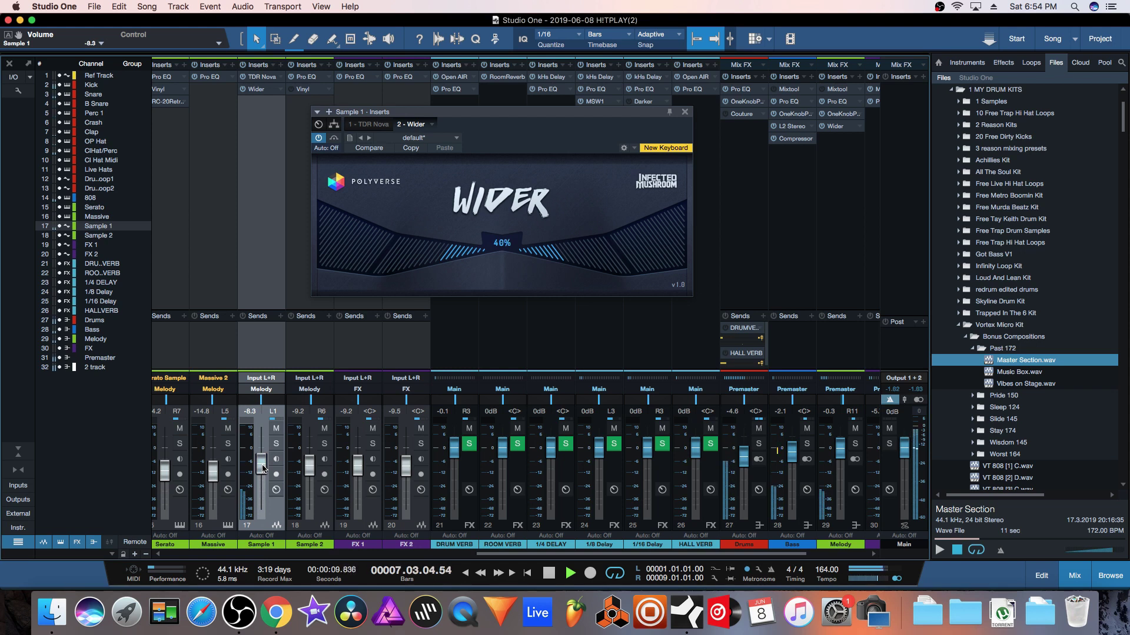
click(320, 138)
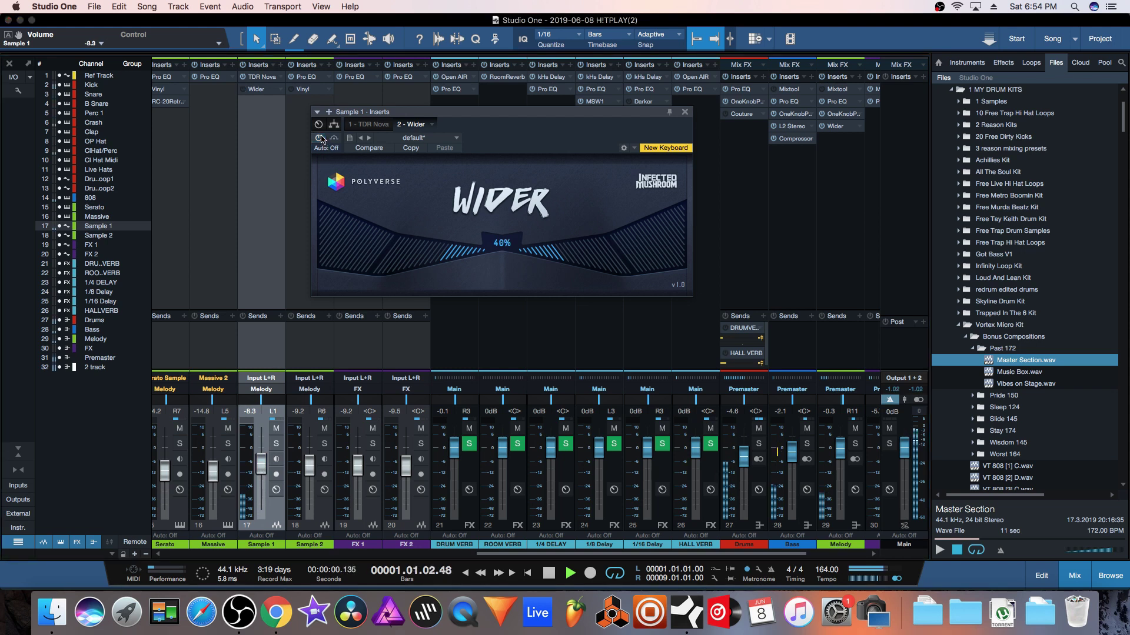
click(320, 138)
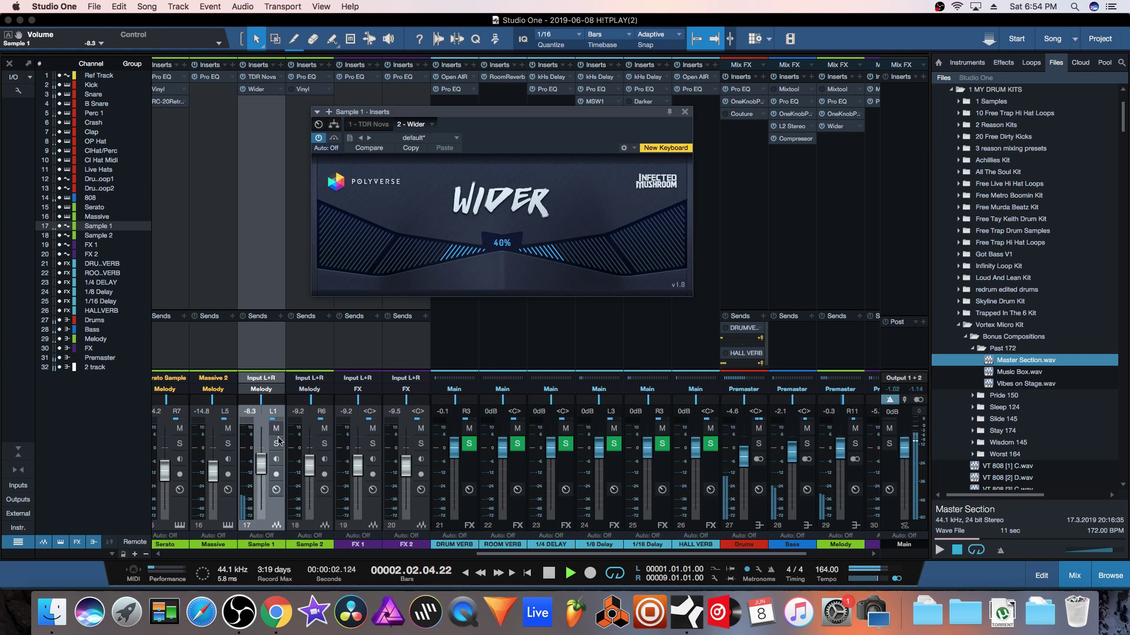
drag(261, 476, 260, 471)
key(space)
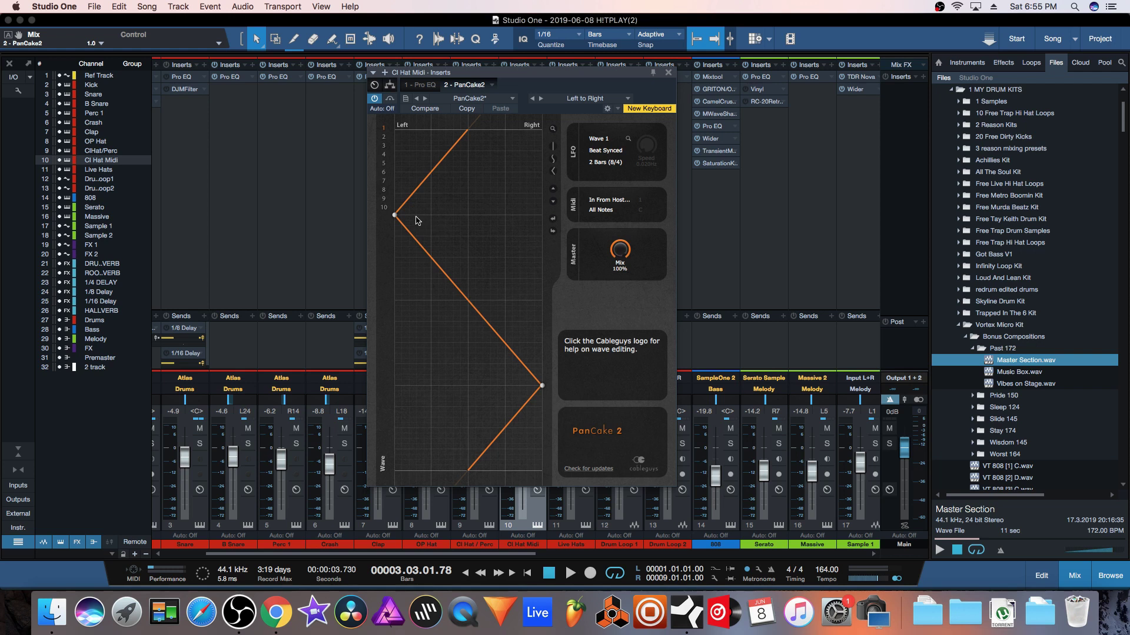
Reshape the pan wave points in Cl Hat Midi's PanCake, then close that window.
drag(394, 215, 428, 216)
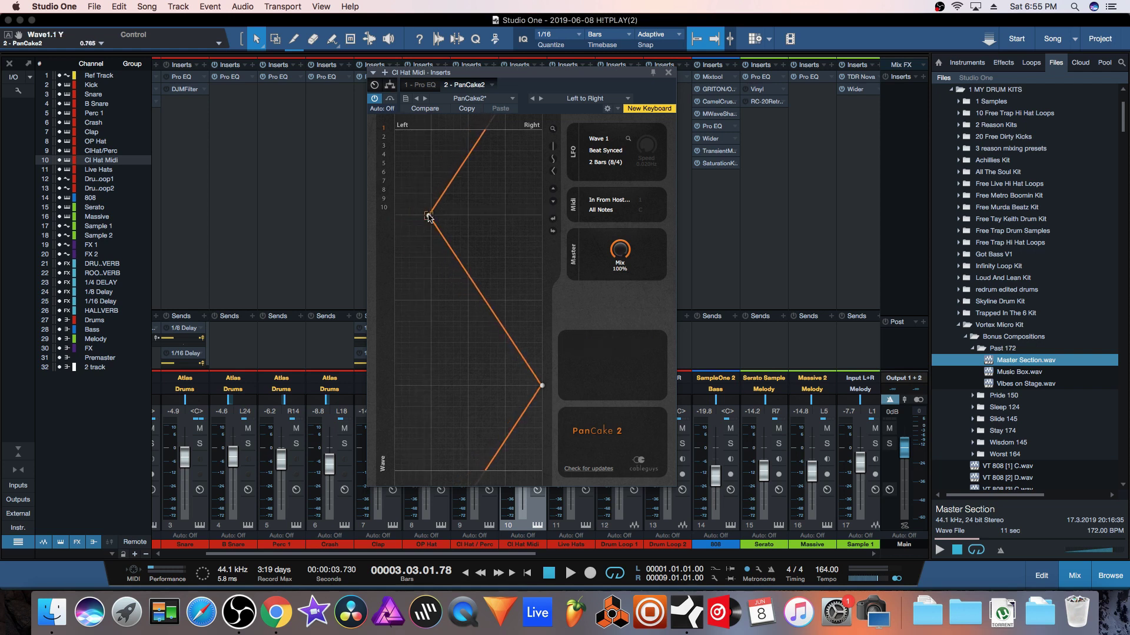
mouse_move(542, 386)
mouse_down()
mouse_move(507, 386)
mouse_move(542, 385)
mouse_up()
drag(469, 131, 432, 217)
drag(498, 73, 489, 67)
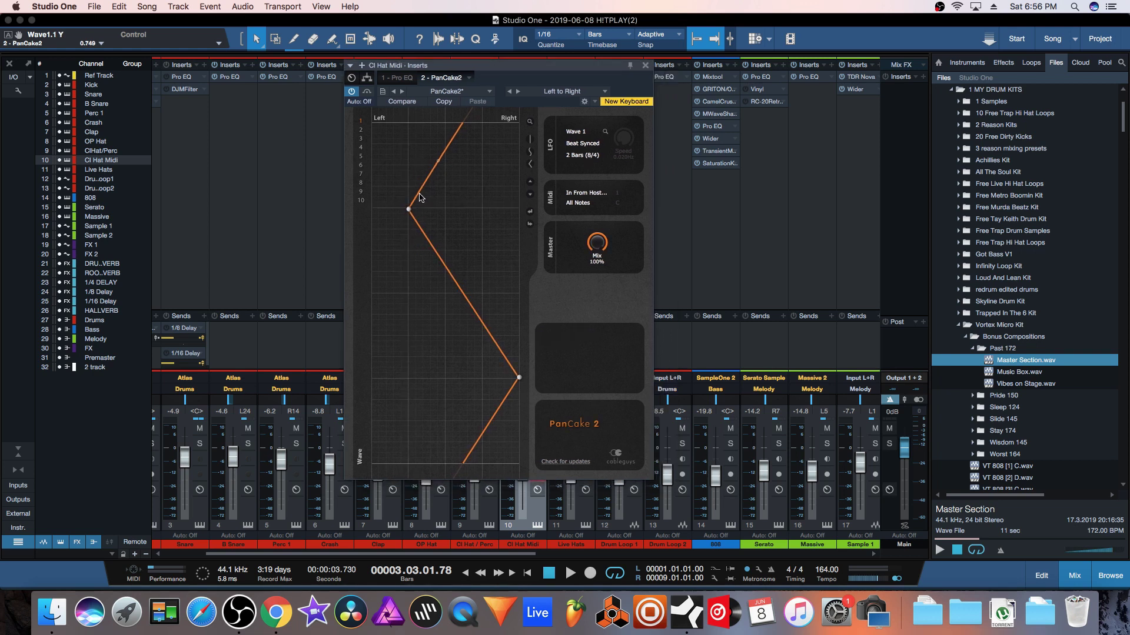
click(645, 65)
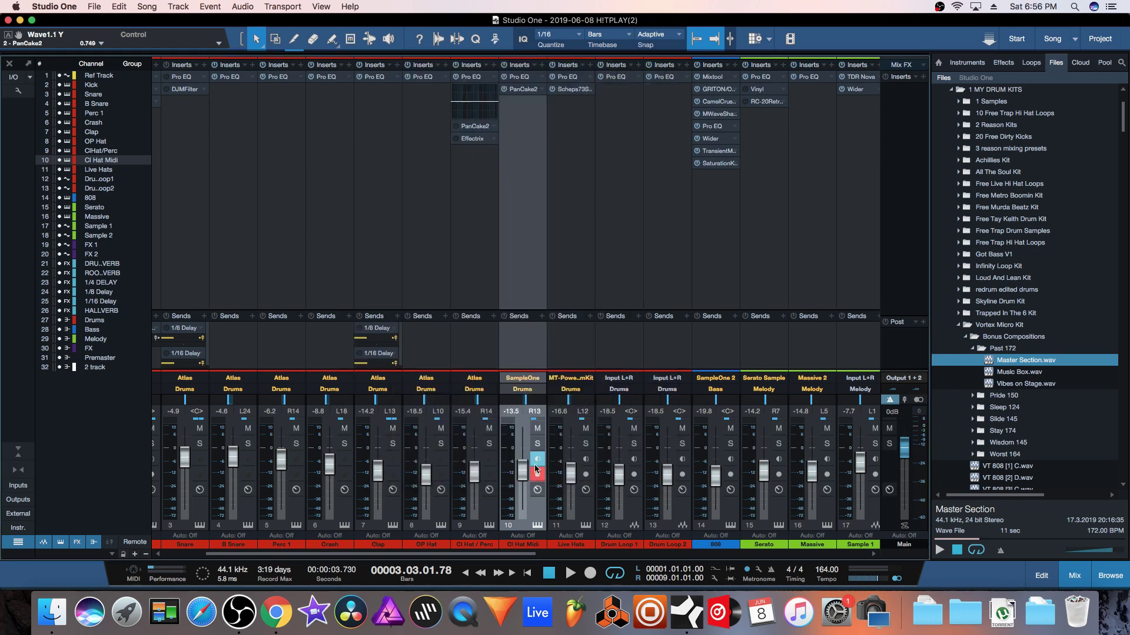
Solo the hi-hat and raise the mix of PanCake on Cl Hat / Perc during playback.
click(537, 444)
key(space)
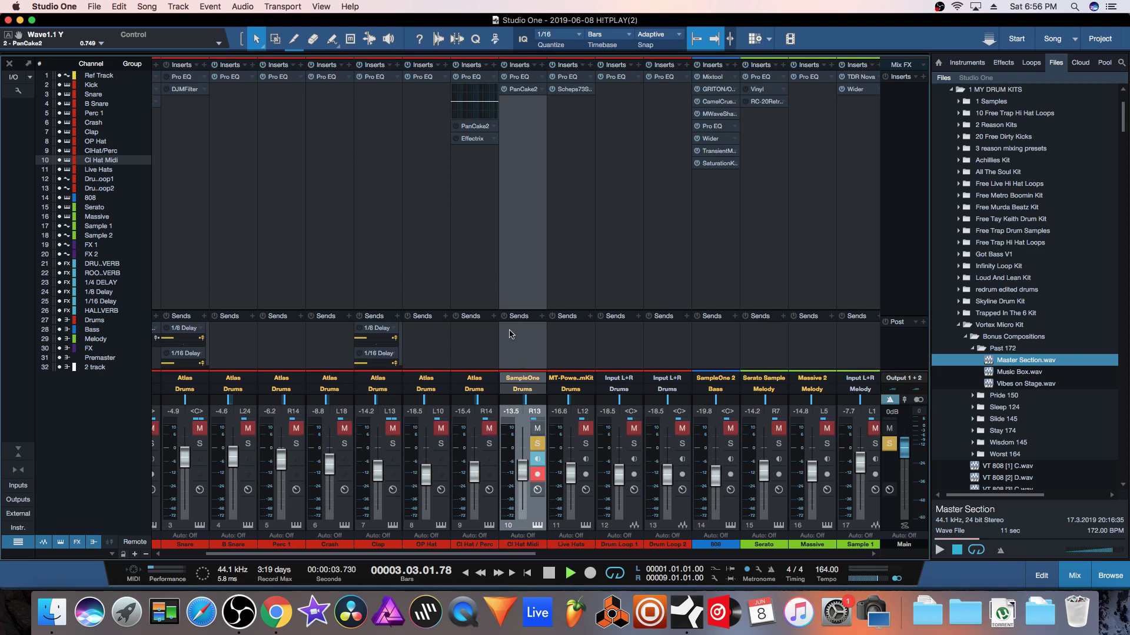
click(475, 126)
drag(853, 65, 576, 64)
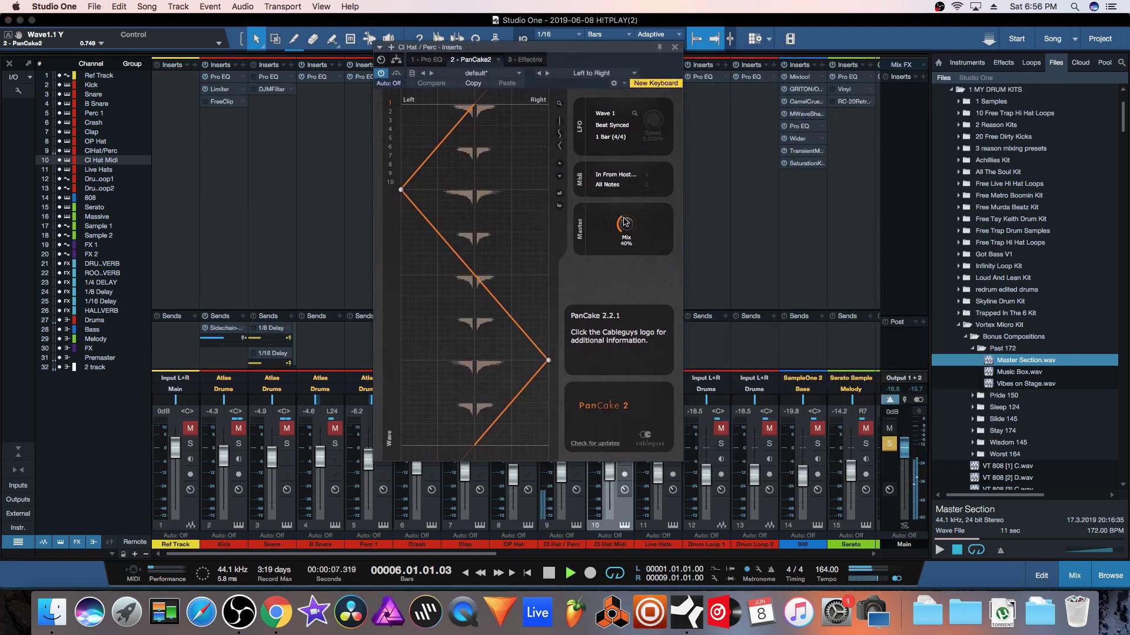
drag(625, 223, 625, 182)
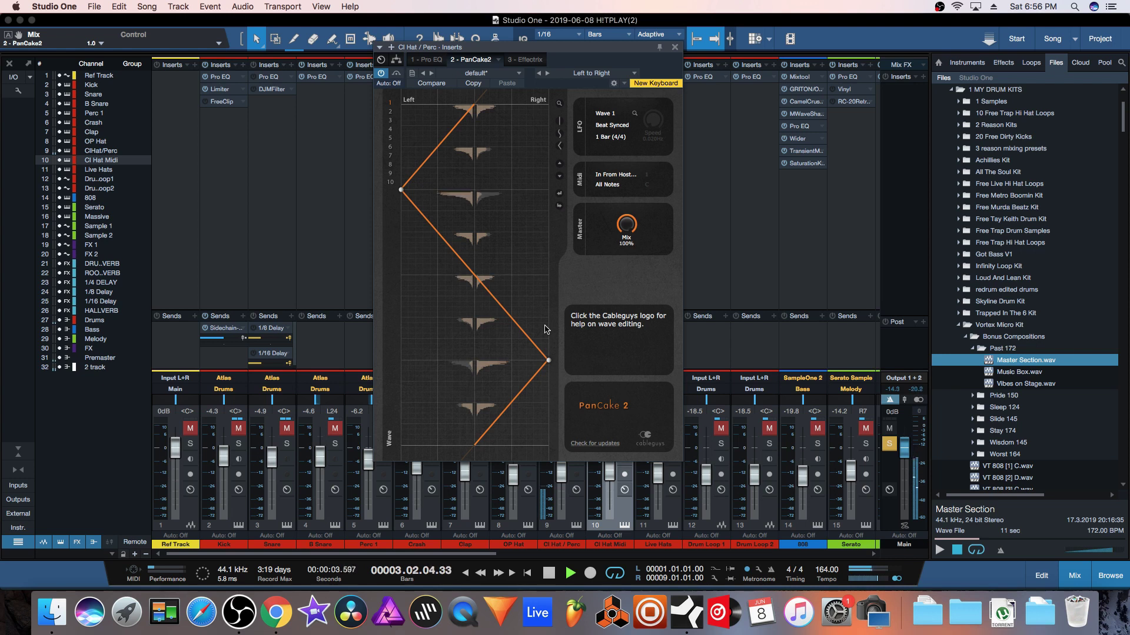
key(space)
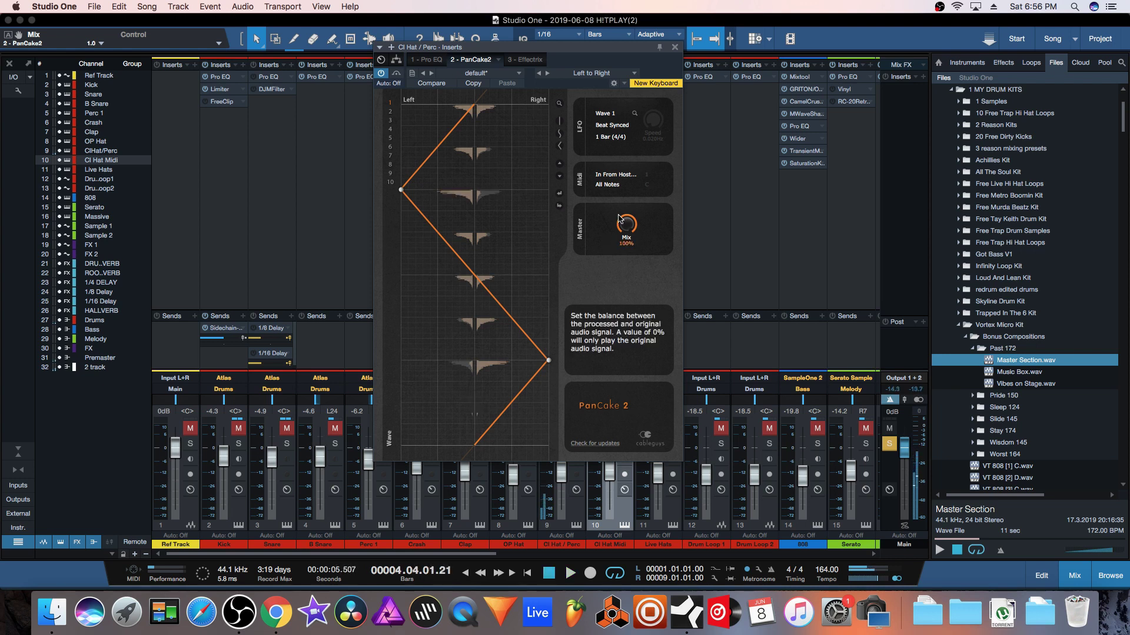
Set PanCake's LFO rate to 1/4 and reshape the pan wave into a square.
click(610, 136)
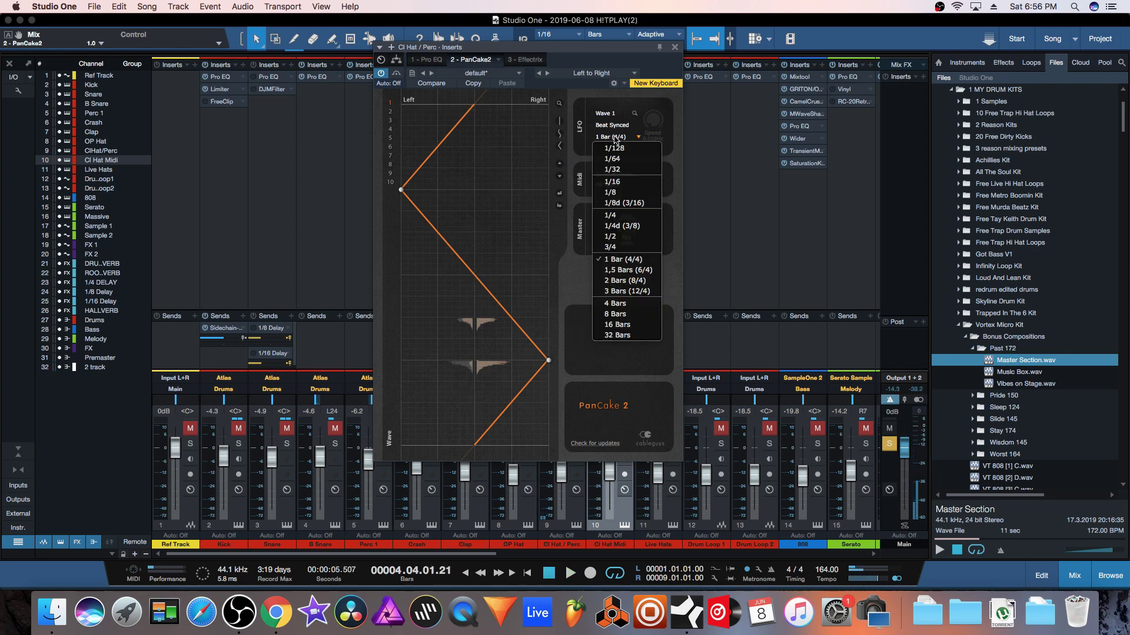
click(627, 216)
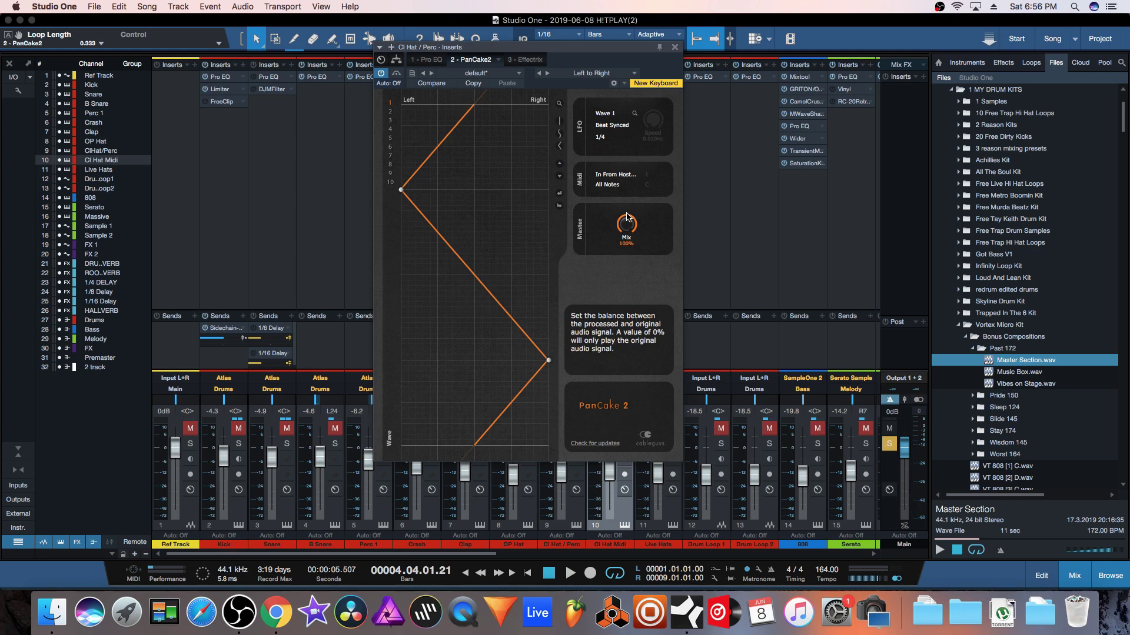
click(465, 114)
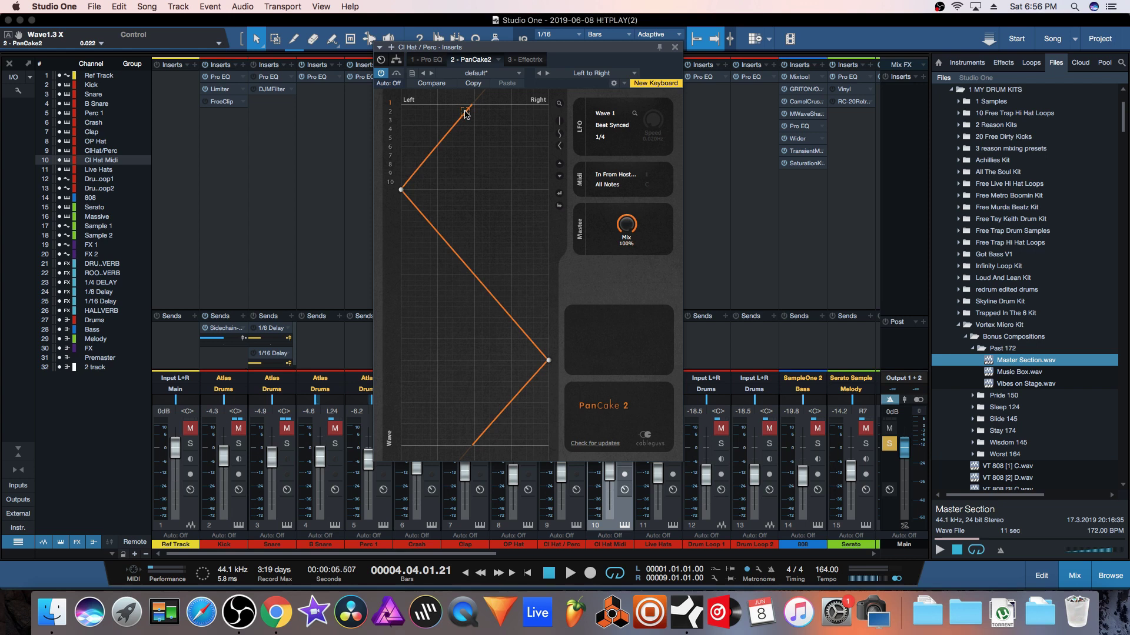
click(465, 114)
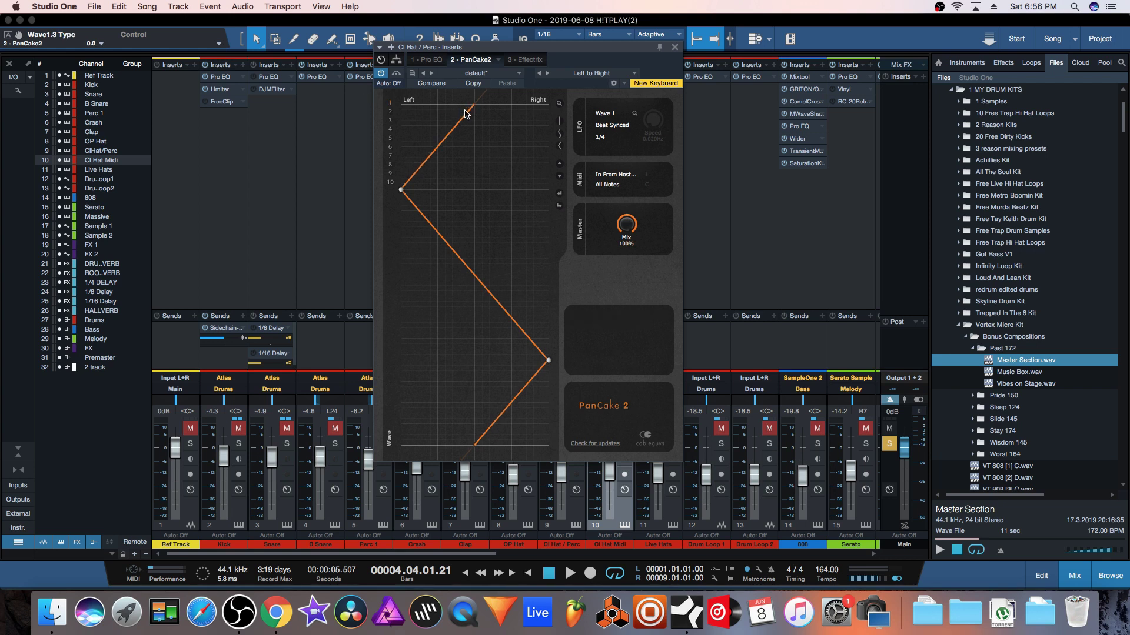
drag(465, 114, 493, 302)
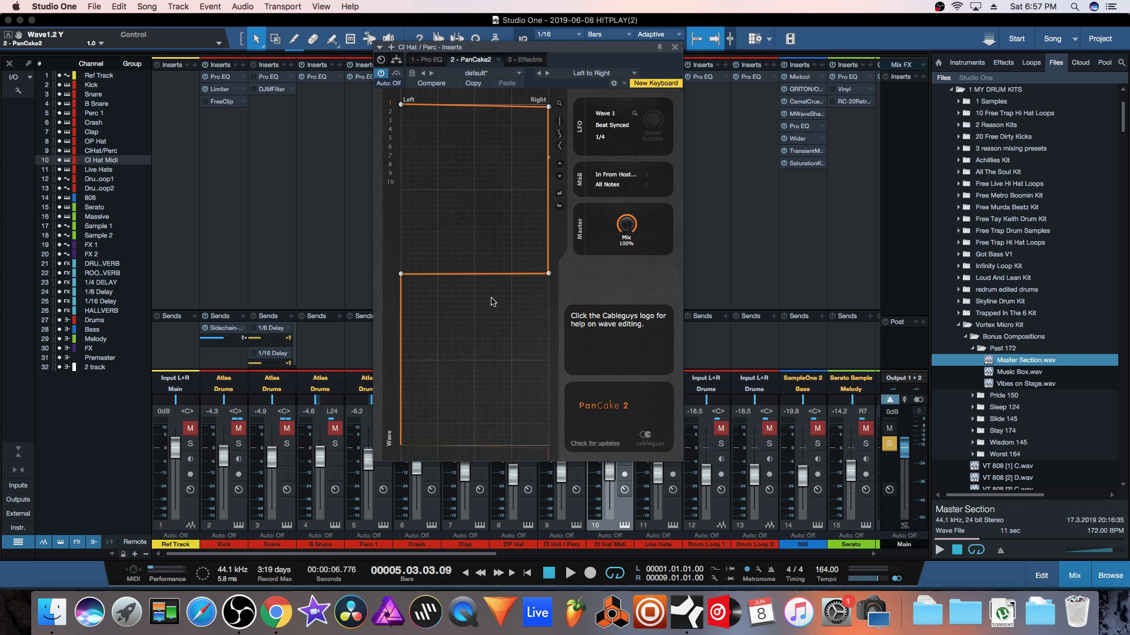
key(space)
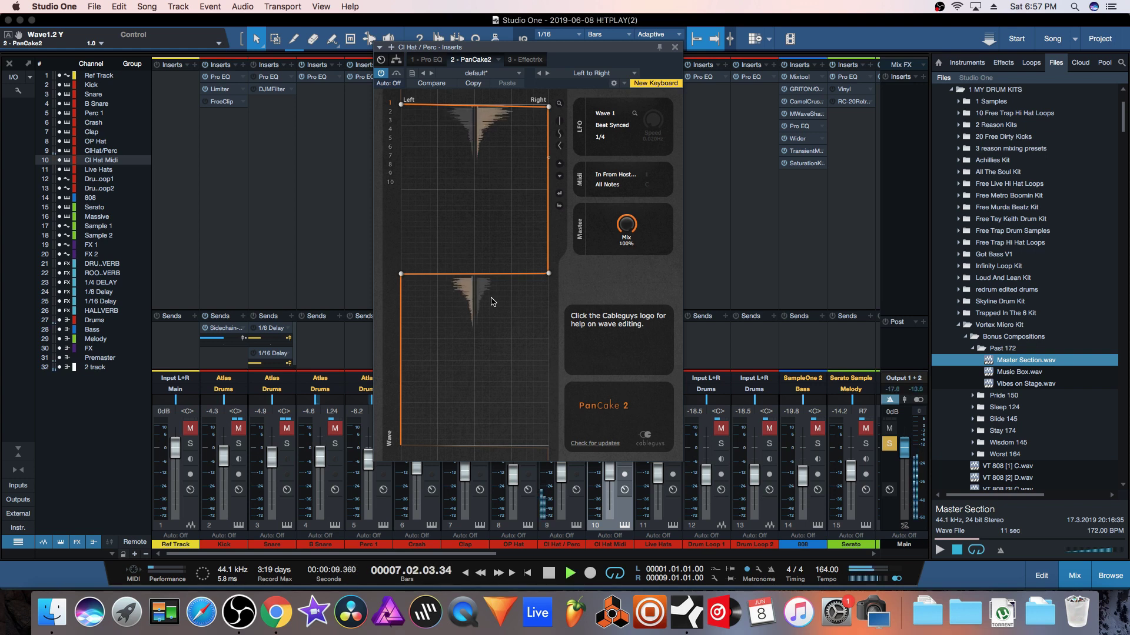
key(space)
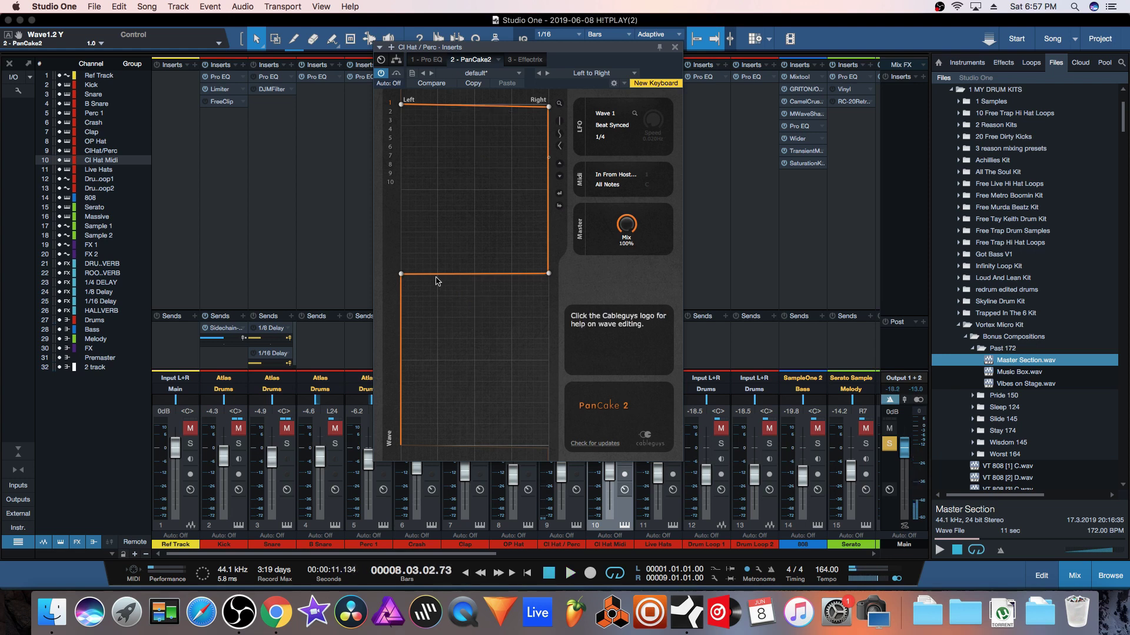
Lower PanCake's mix to 40% and compare it bypassed during playback.
drag(626, 224, 626, 229)
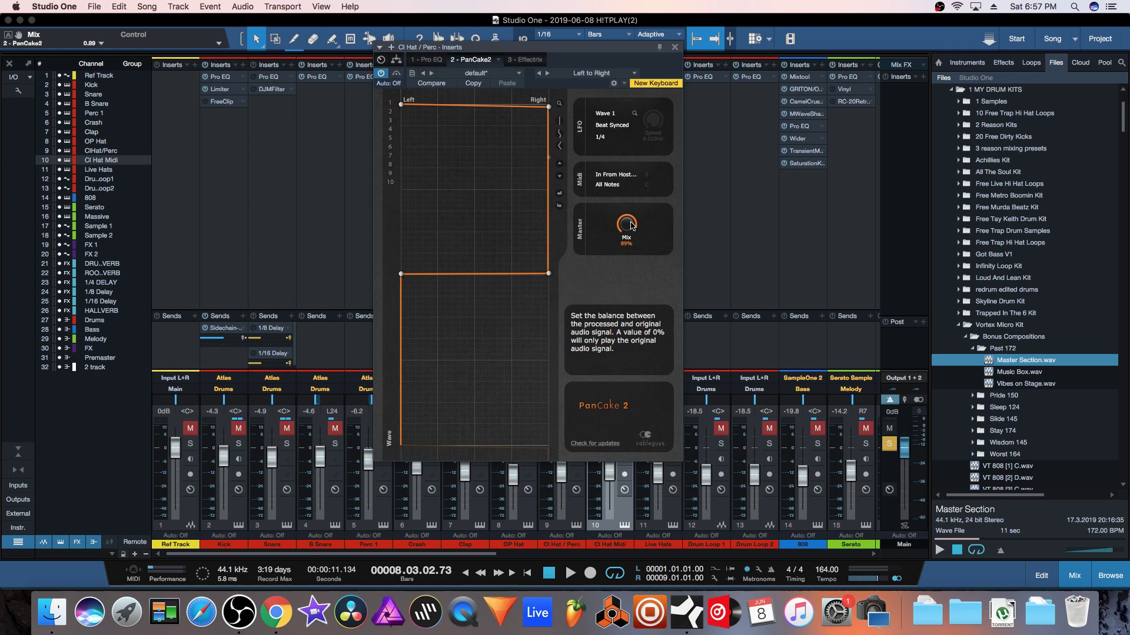
drag(631, 226, 631, 254)
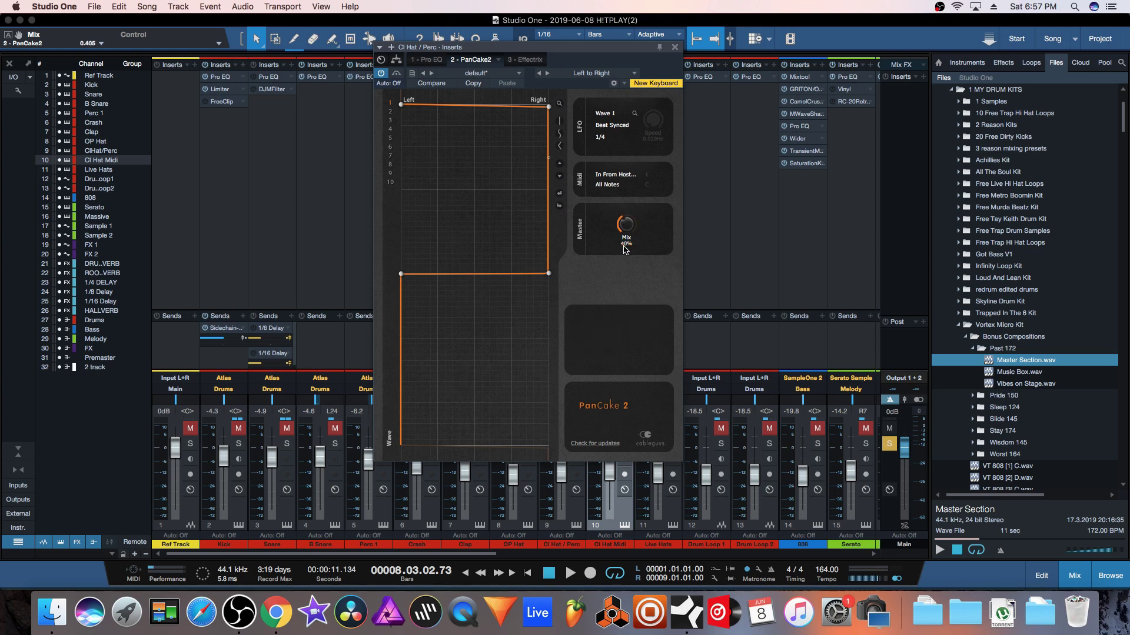
mouse_move(625, 250)
key(space)
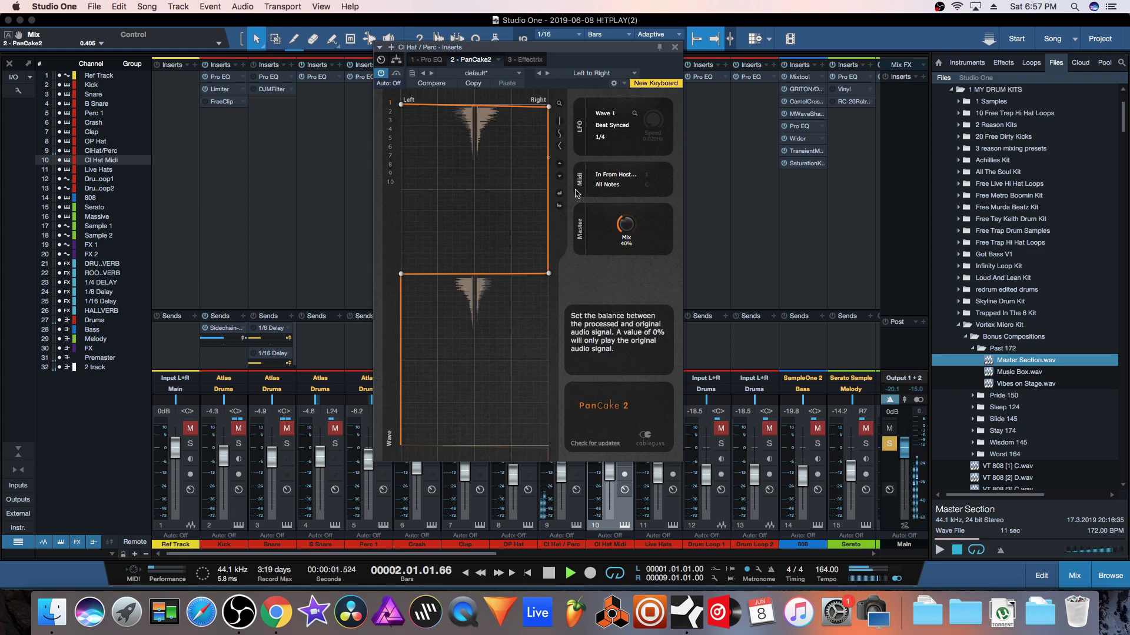
click(380, 74)
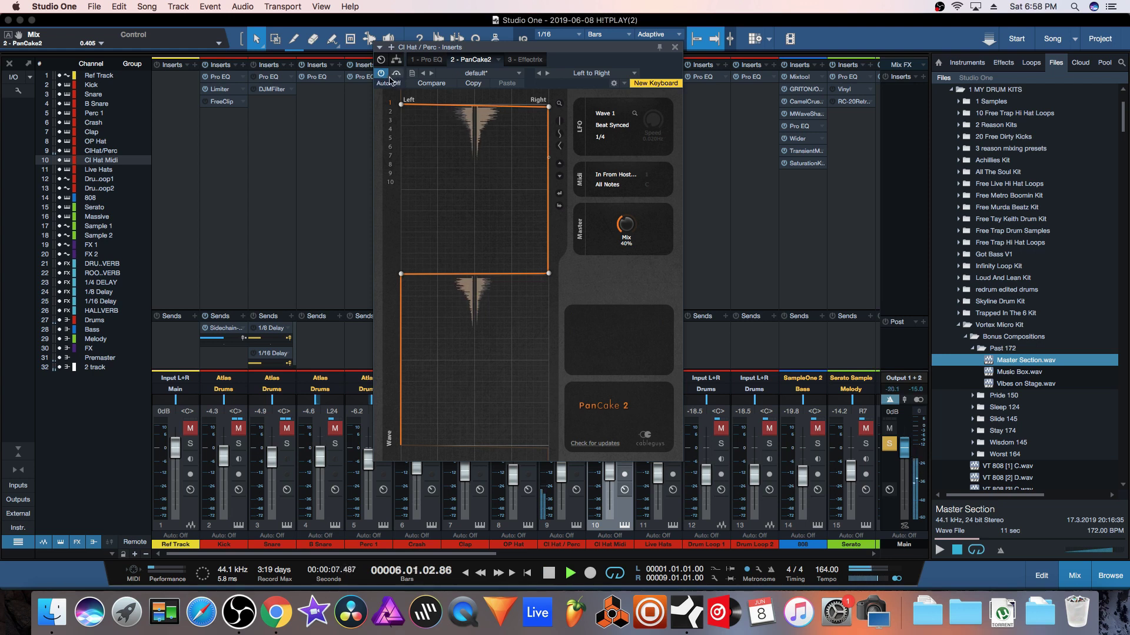
key(space)
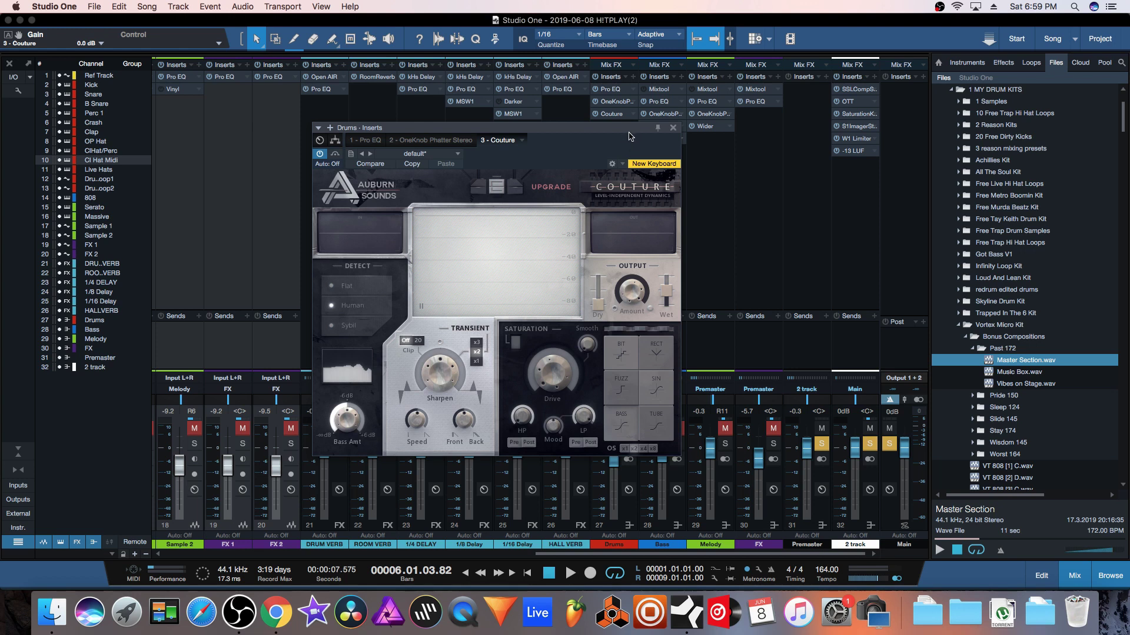
Try Couture's oversampling at x2, leave it at x1, and reposition its window.
drag(626, 131, 590, 131)
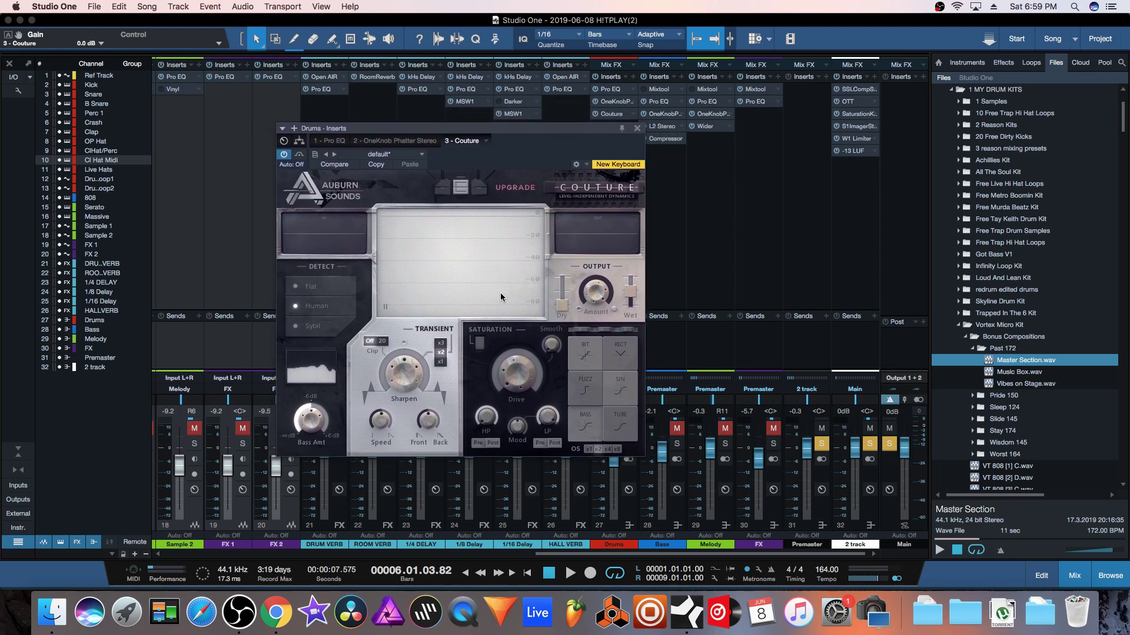
click(441, 362)
click(440, 352)
click(441, 351)
click(441, 362)
drag(591, 129, 489, 73)
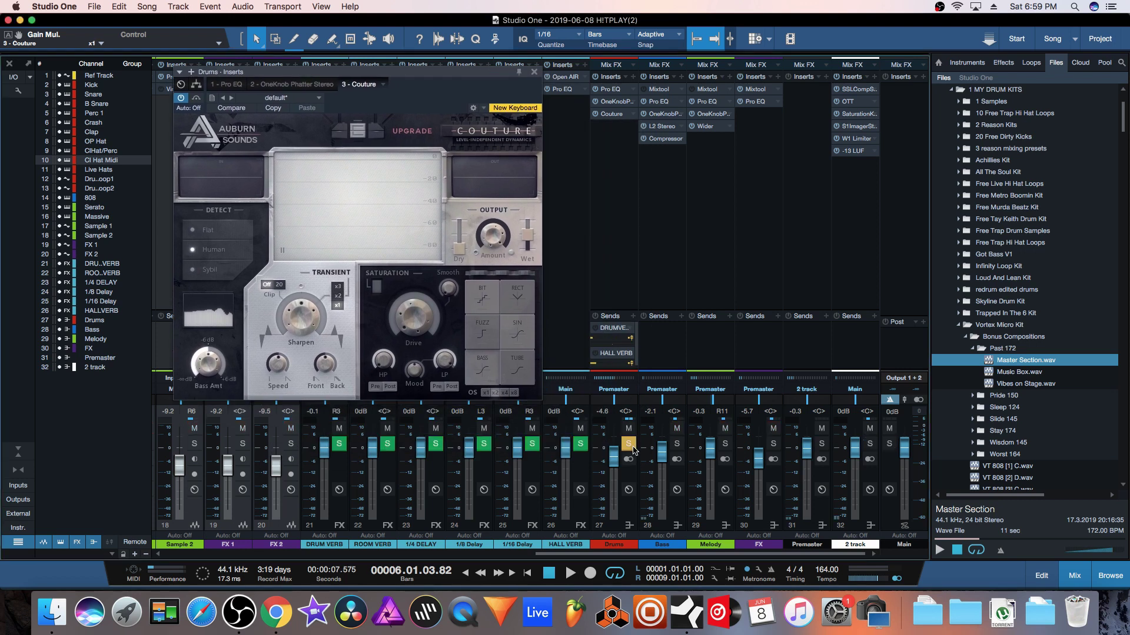
drag(328, 71, 386, 76)
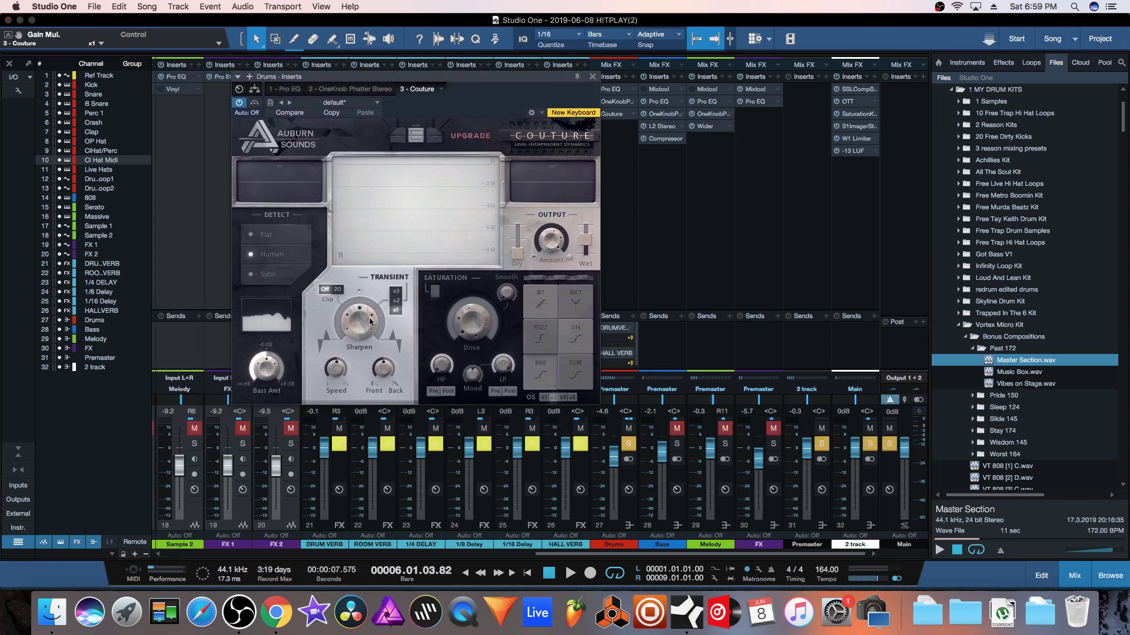
Raise Couture's Sharpen to 0.9 dB while playing, trying multiplier x2 before returning to x1.
key(space)
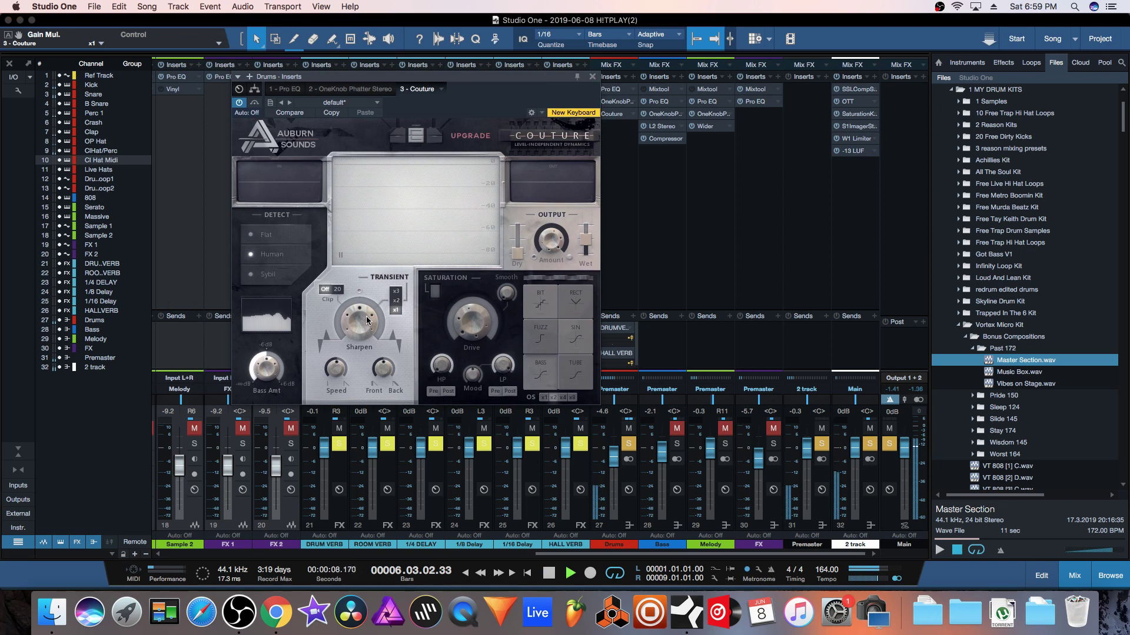
drag(366, 316, 357, 169)
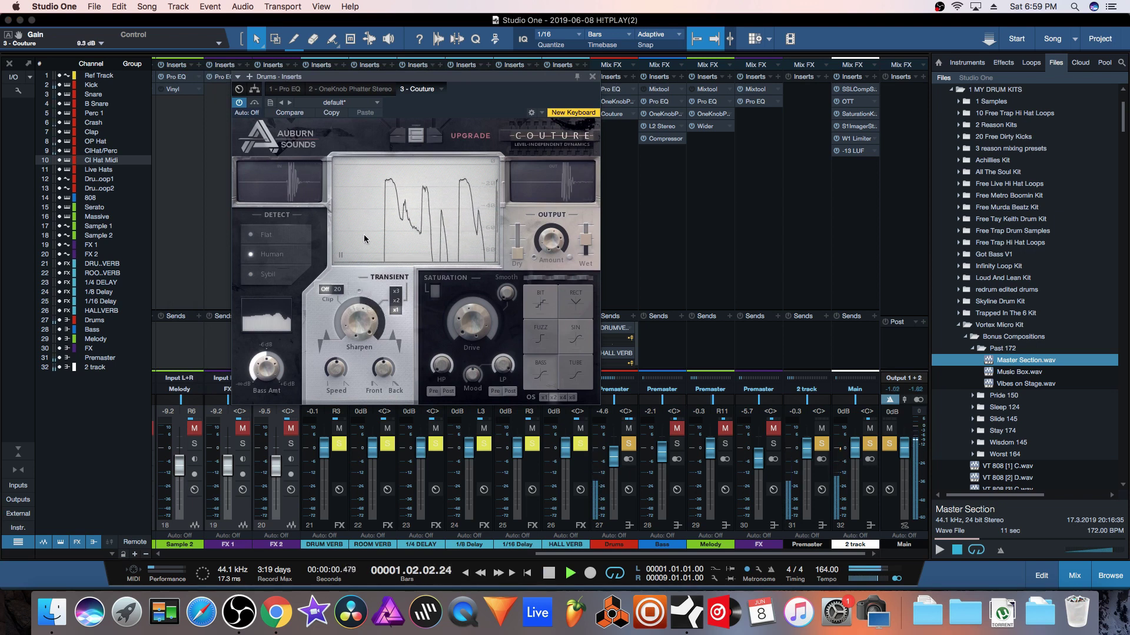
click(396, 300)
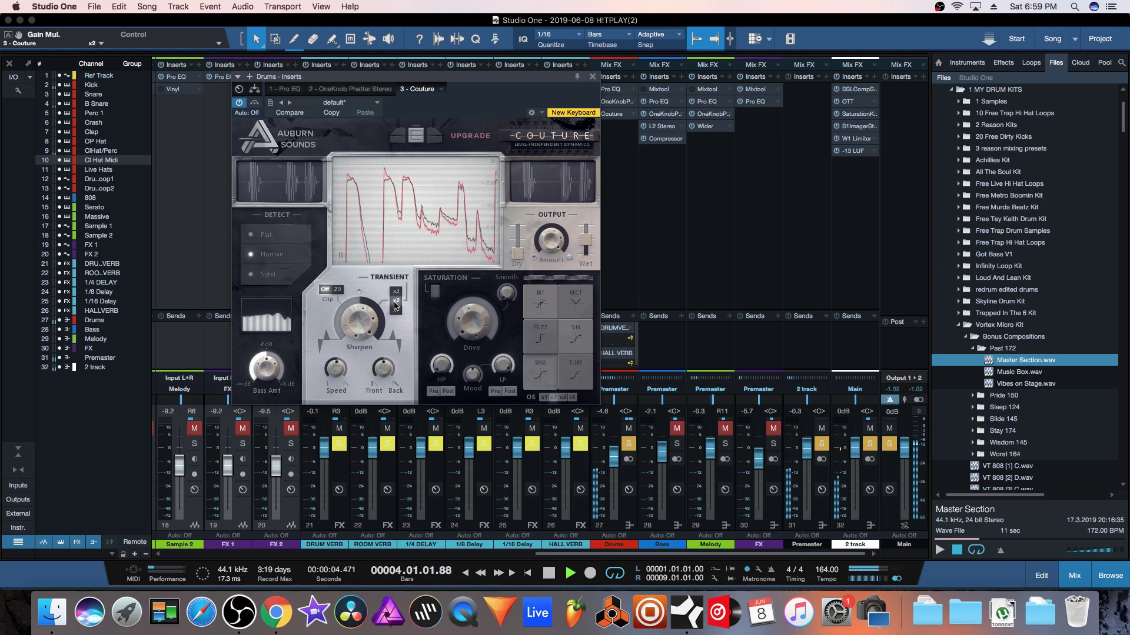
key(space)
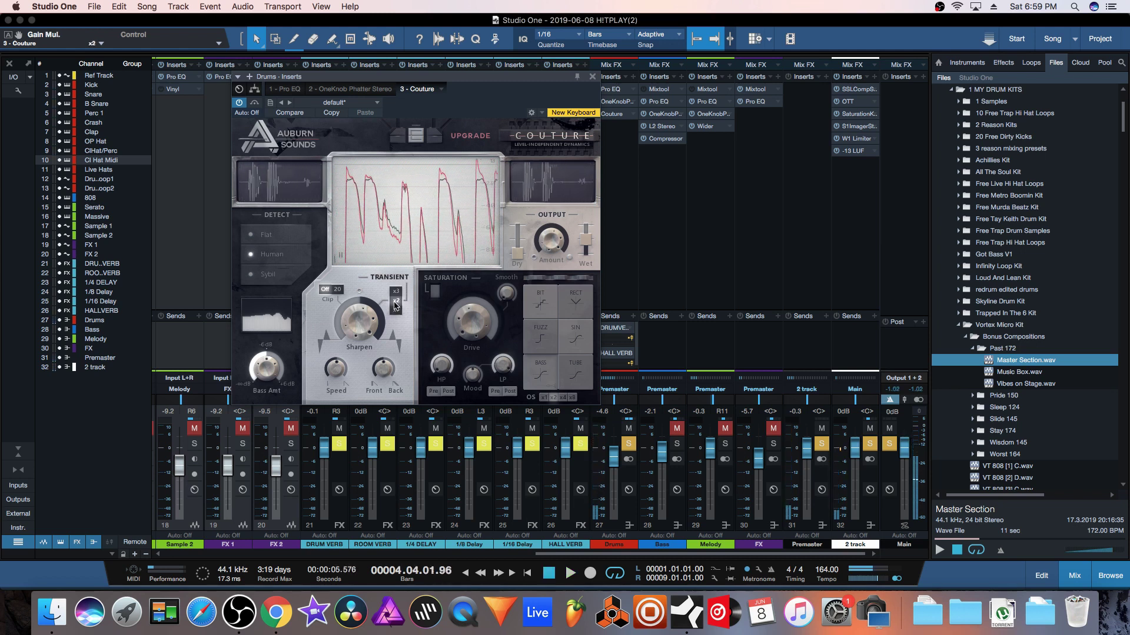
click(396, 310)
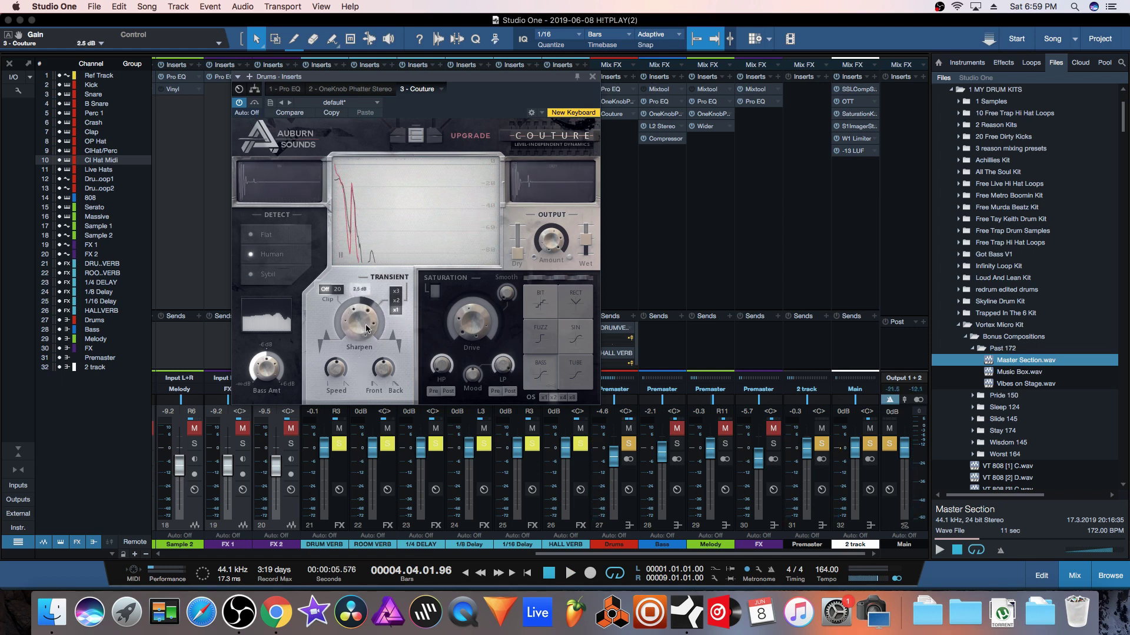
scroll(361, 312, down, 2)
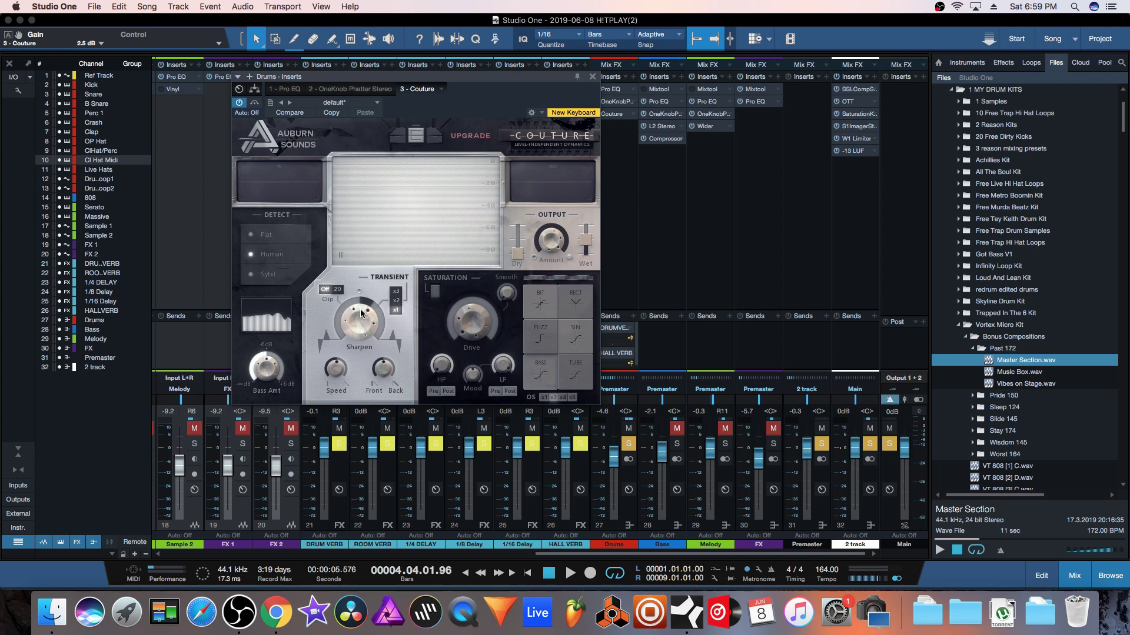
scroll(361, 312, down, 10)
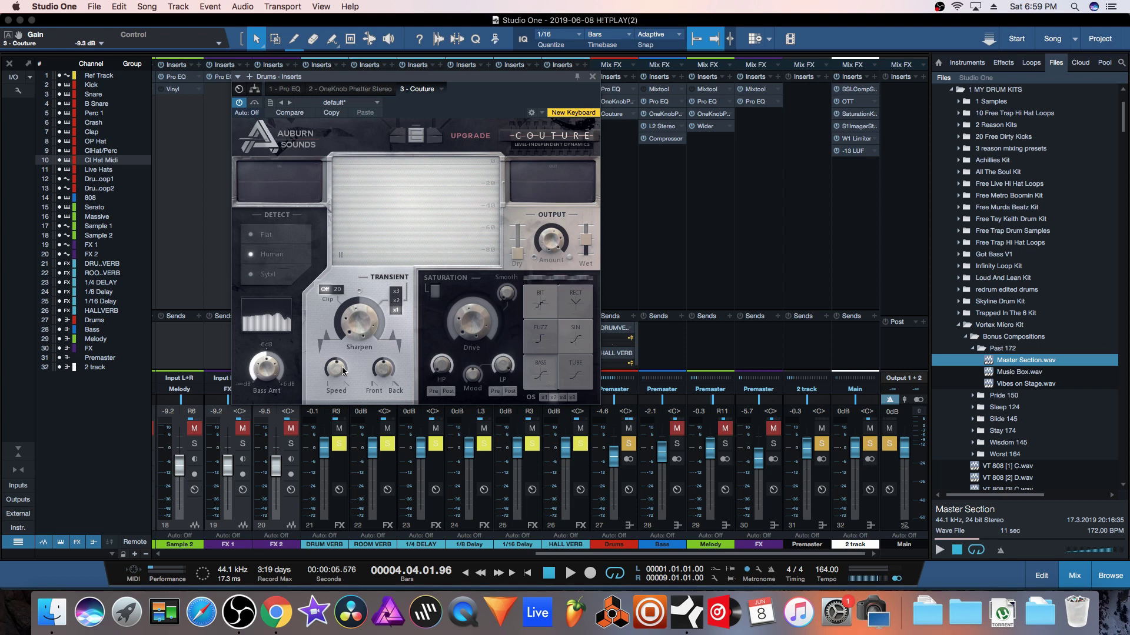
Lengthen transient Speed to 2.6 ms, raise Front/Back ratio to 2.1, and close Couture.
key(space)
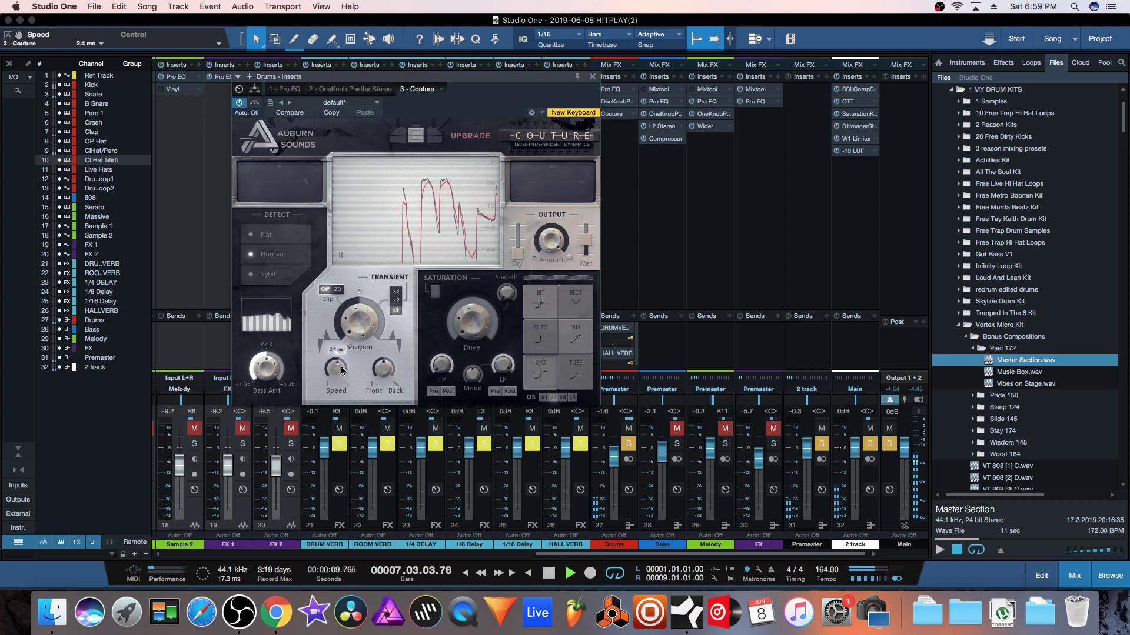
drag(359, 380, 347, 364)
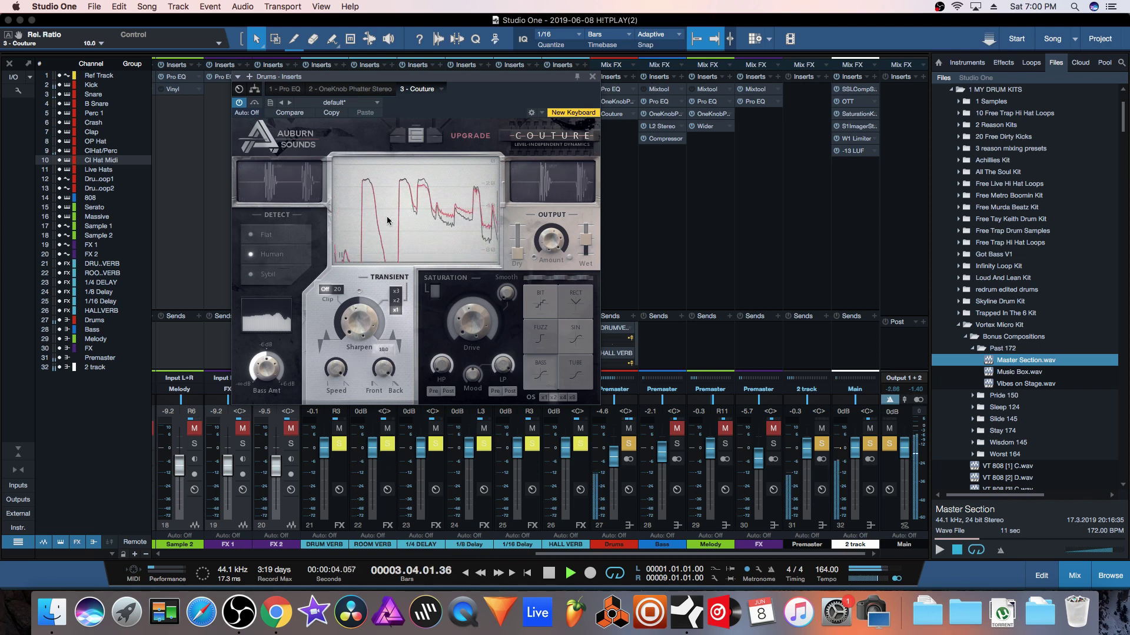
key(space)
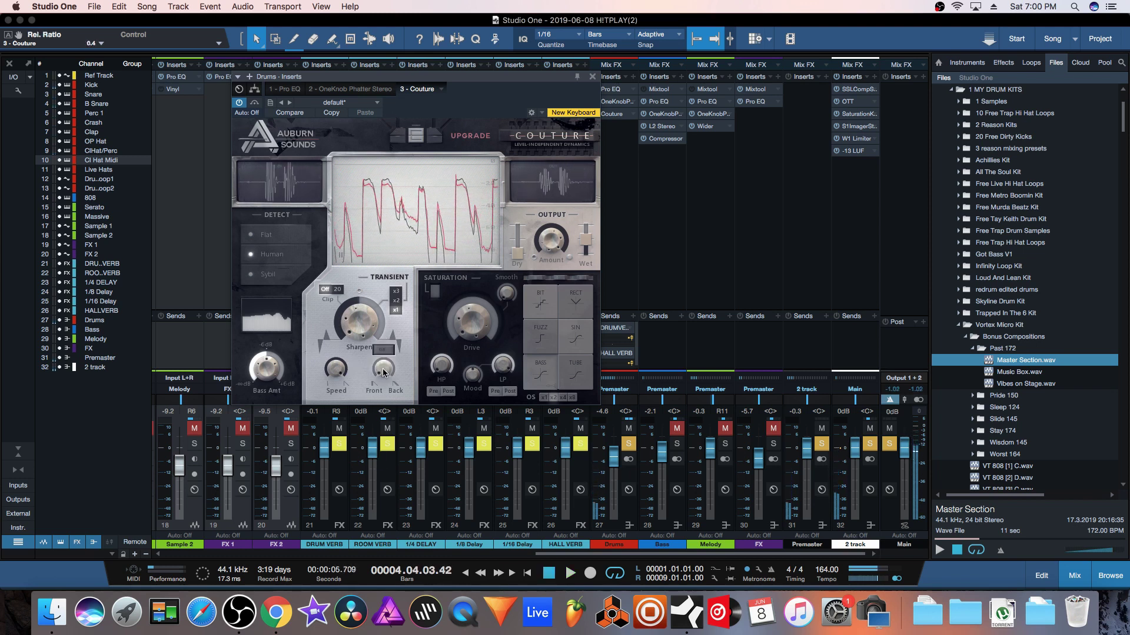
drag(385, 372, 389, 310)
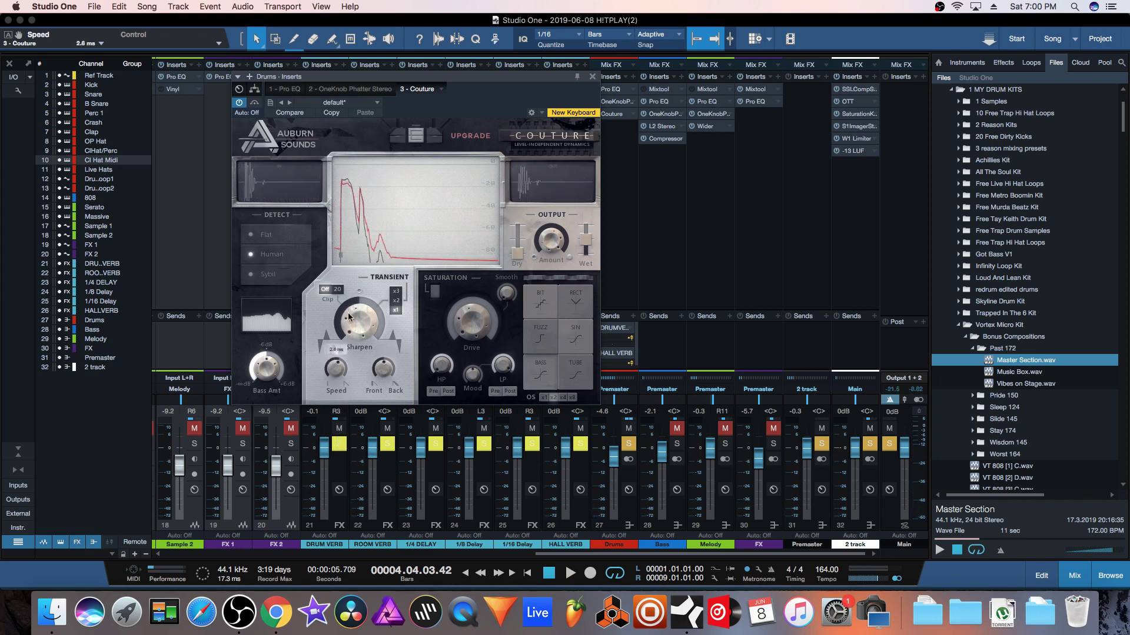
click(593, 76)
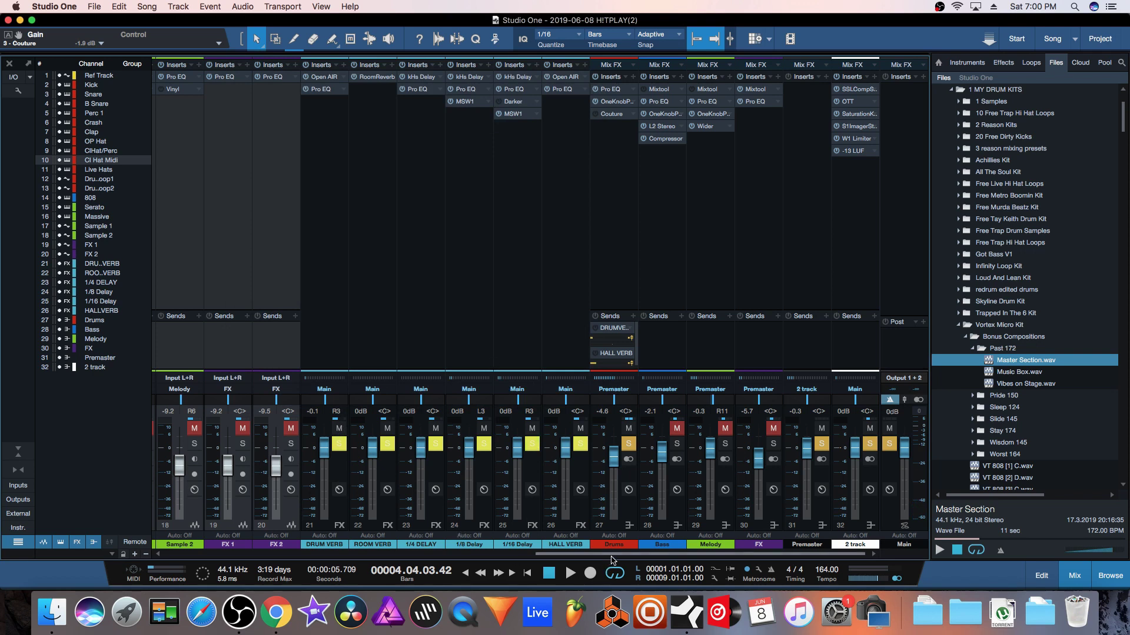
Solo Sample 1 and adjust its Couture Sharpen from 3.1 dB to about 0 dB while playing.
drag(595, 554, 405, 565)
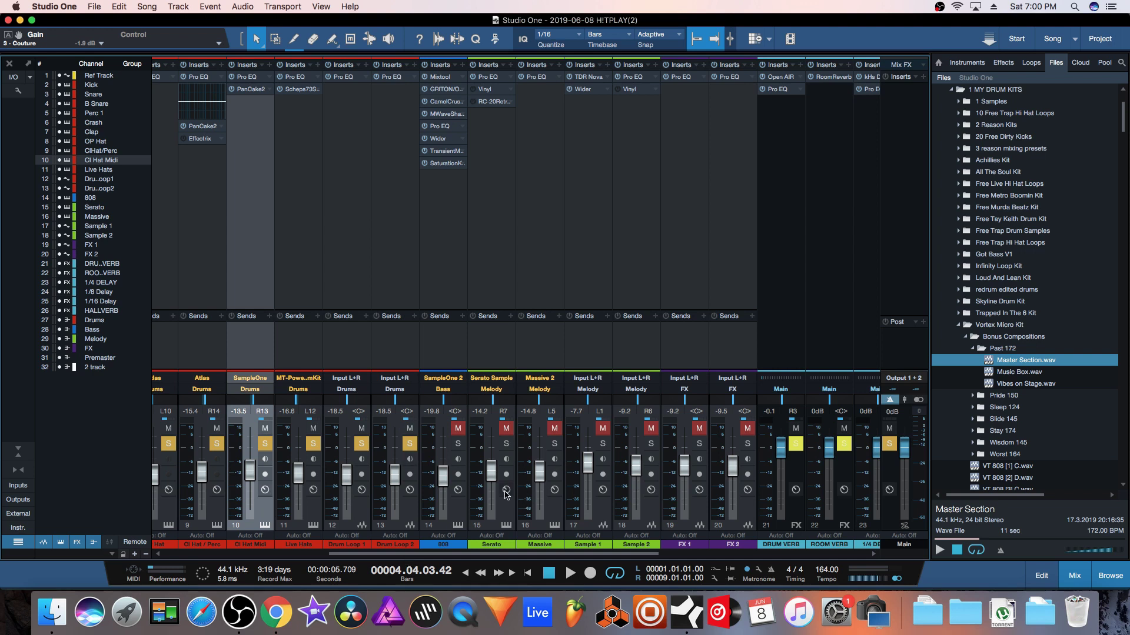
click(602, 444)
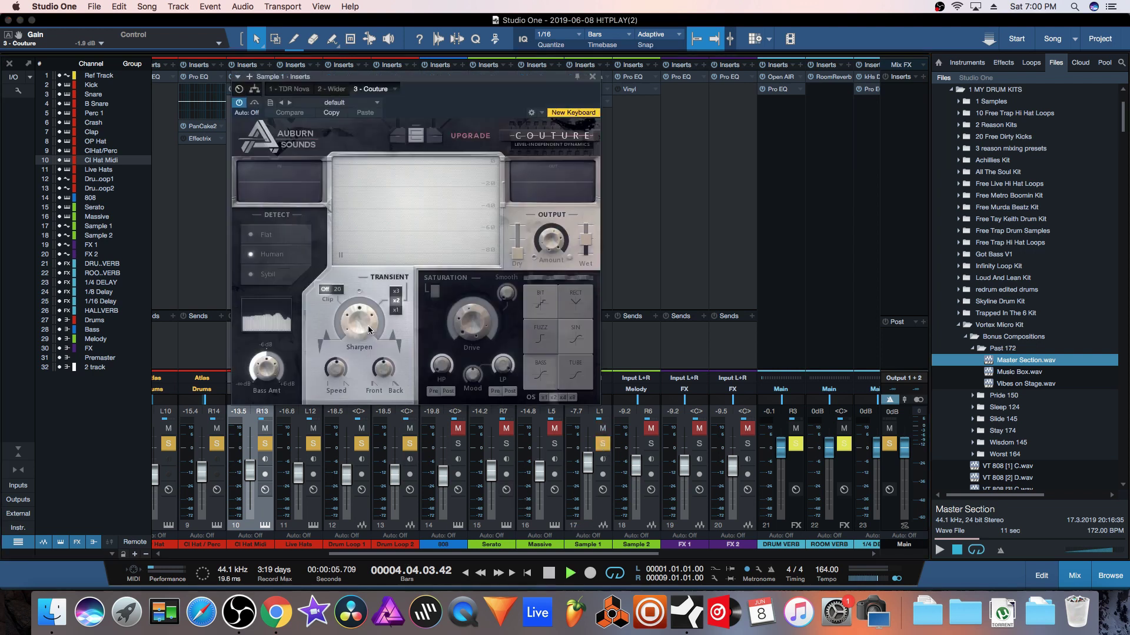
key(space)
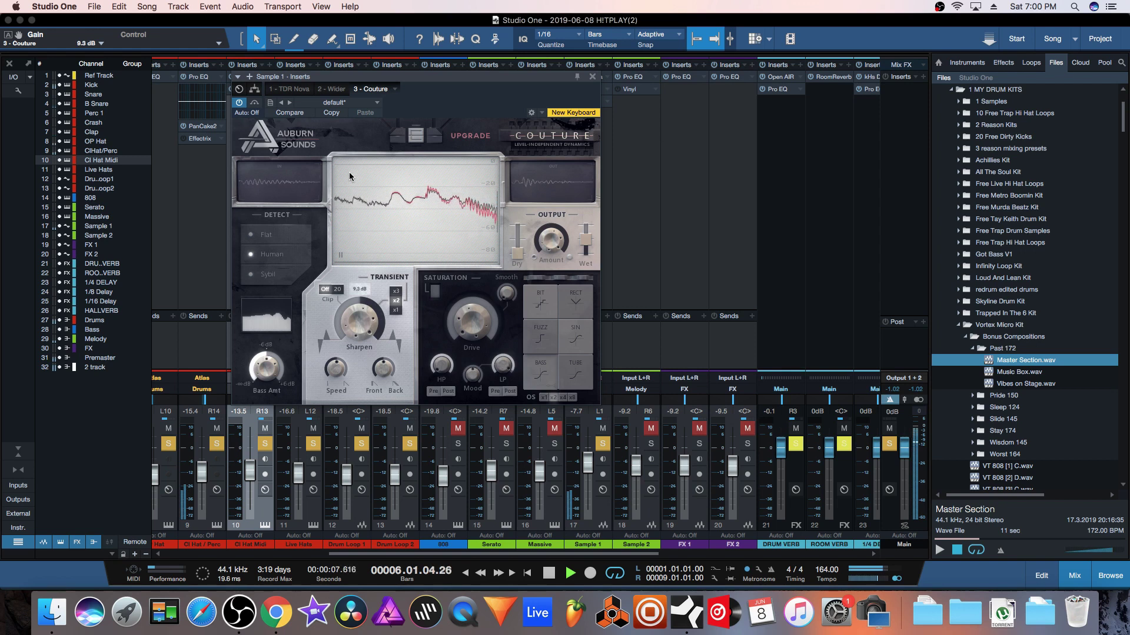
key(space)
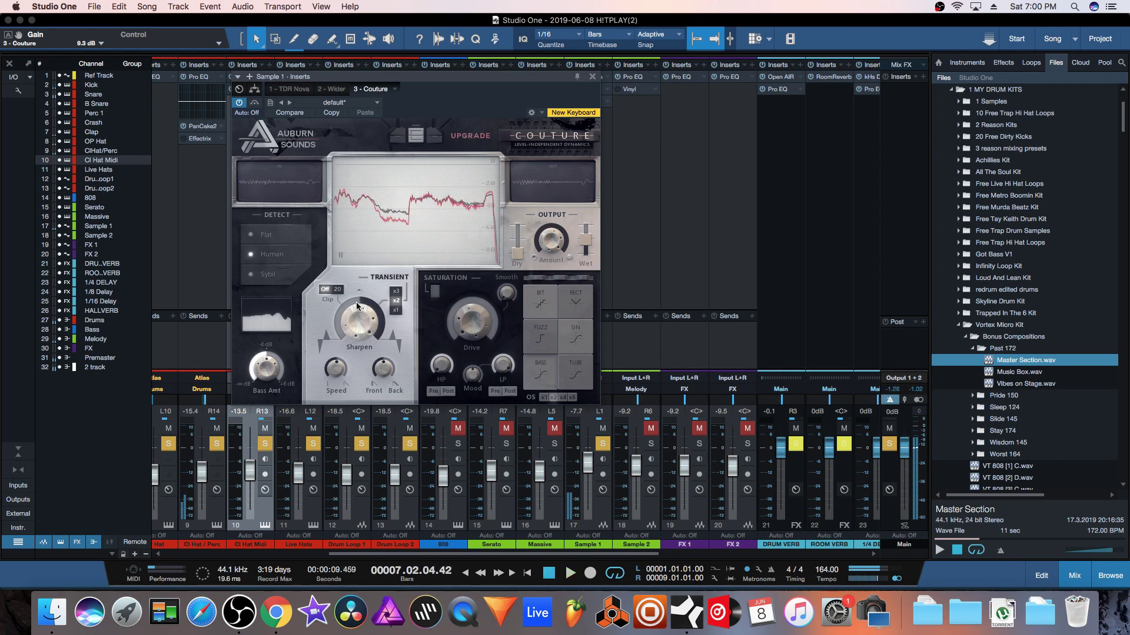
drag(357, 305, 347, 456)
key(space)
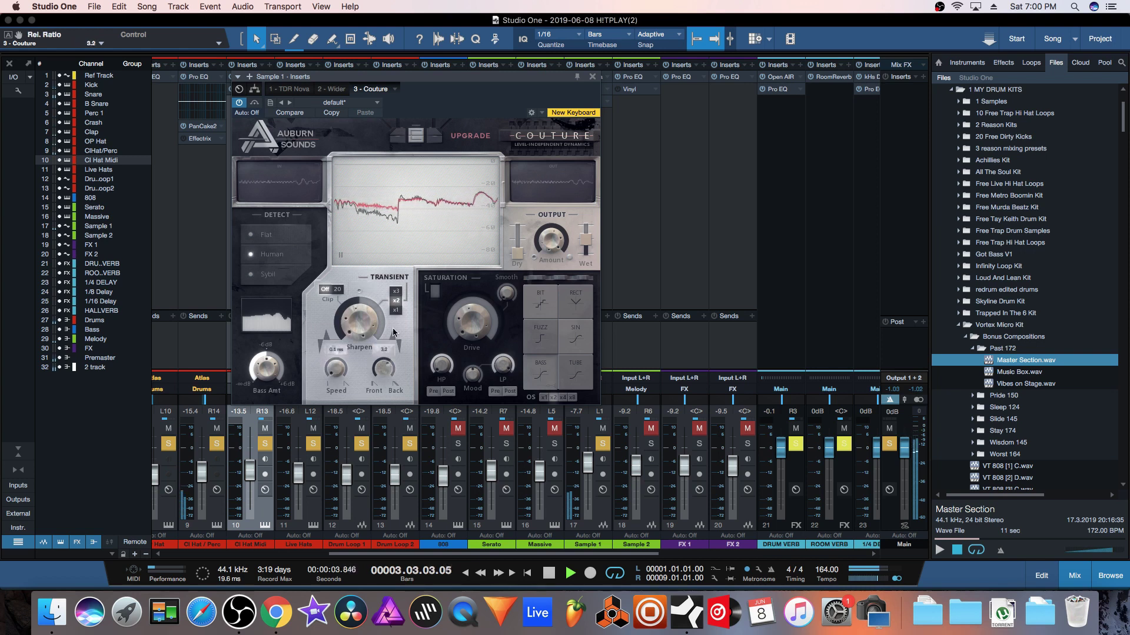
key(space)
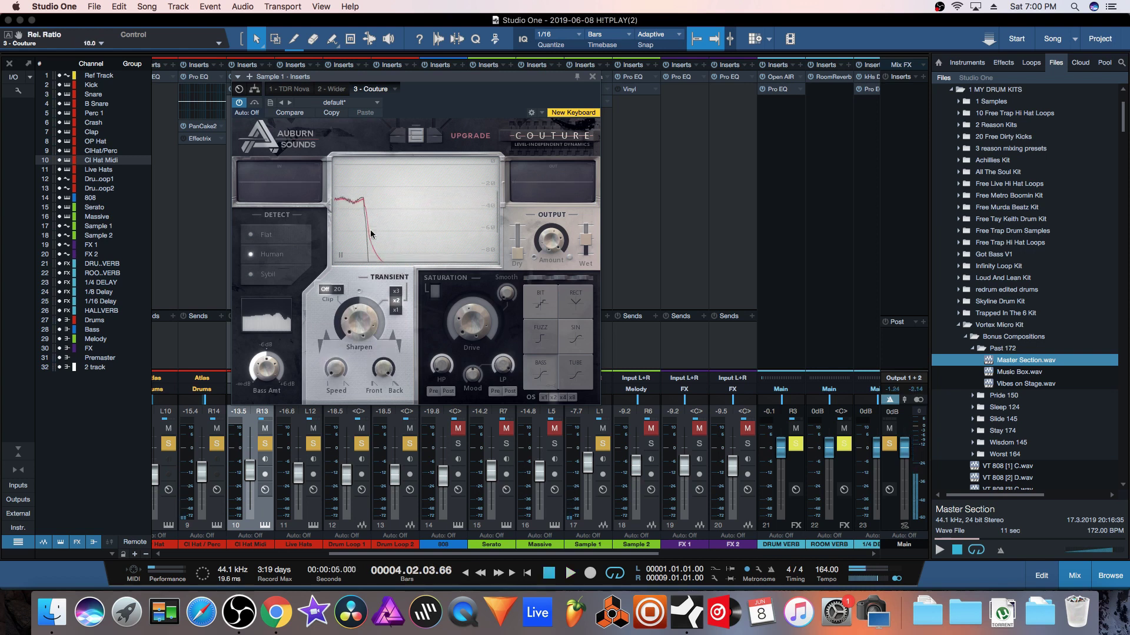
drag(363, 232, 365, 197)
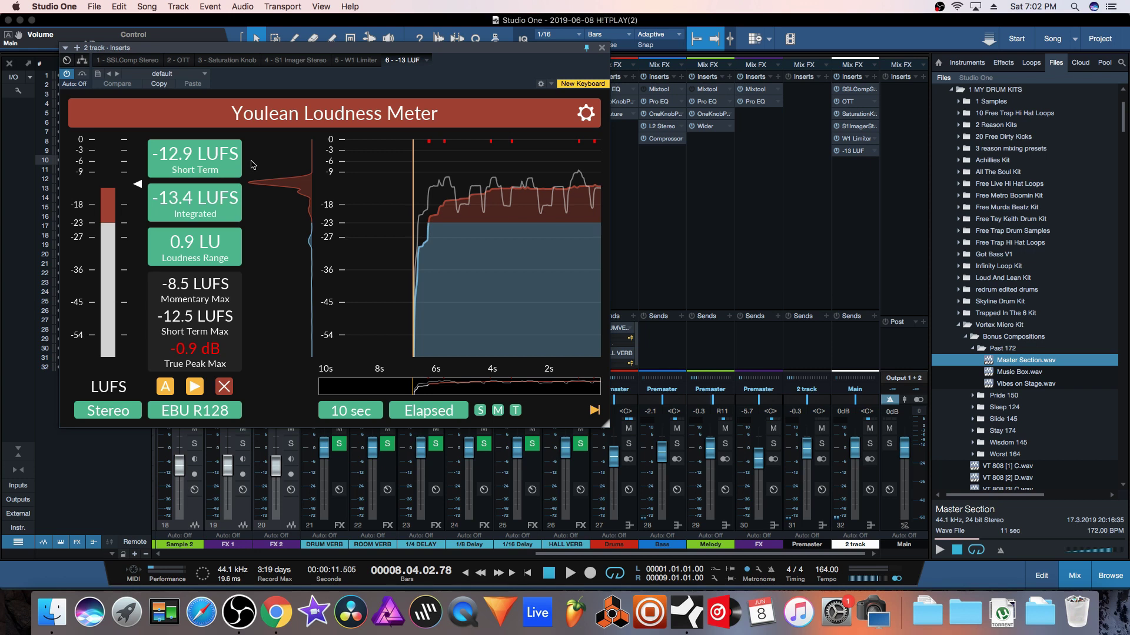
Open the W1 Limiter at 0.0 dB threshold and restart playback from bar 1.
click(848, 139)
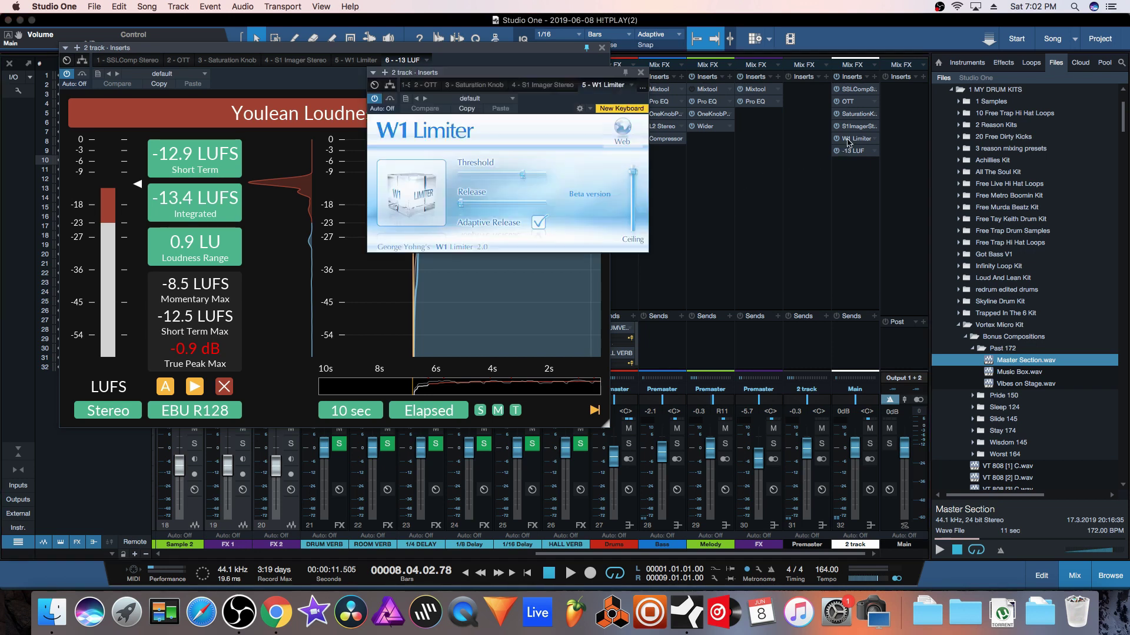
drag(521, 174, 547, 178)
drag(530, 77, 778, 53)
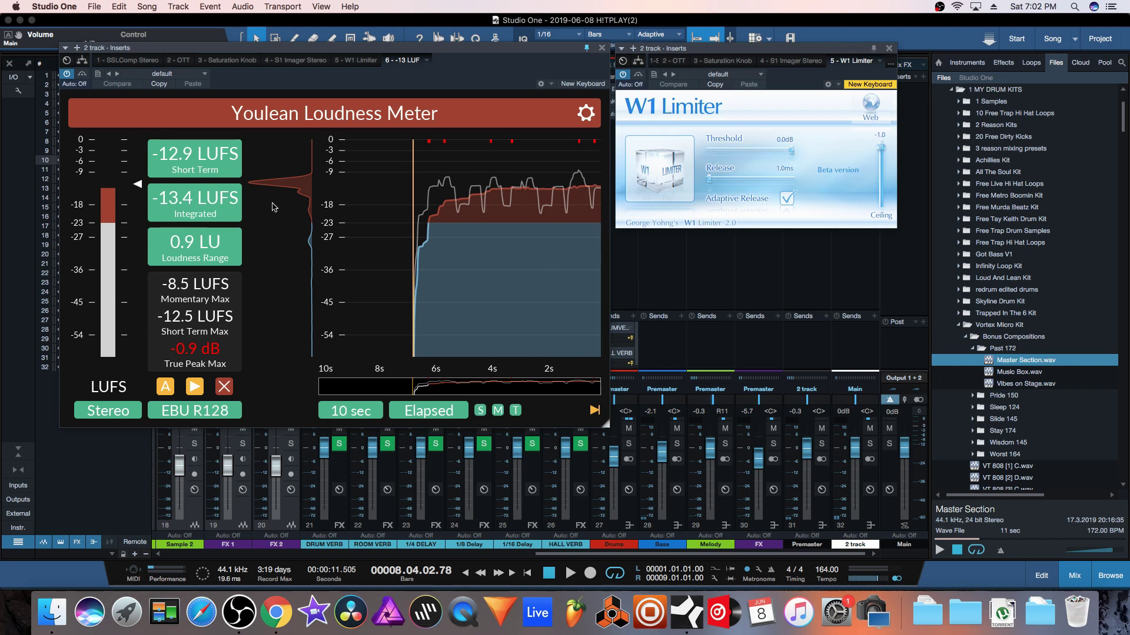
key(comma)
key(space)
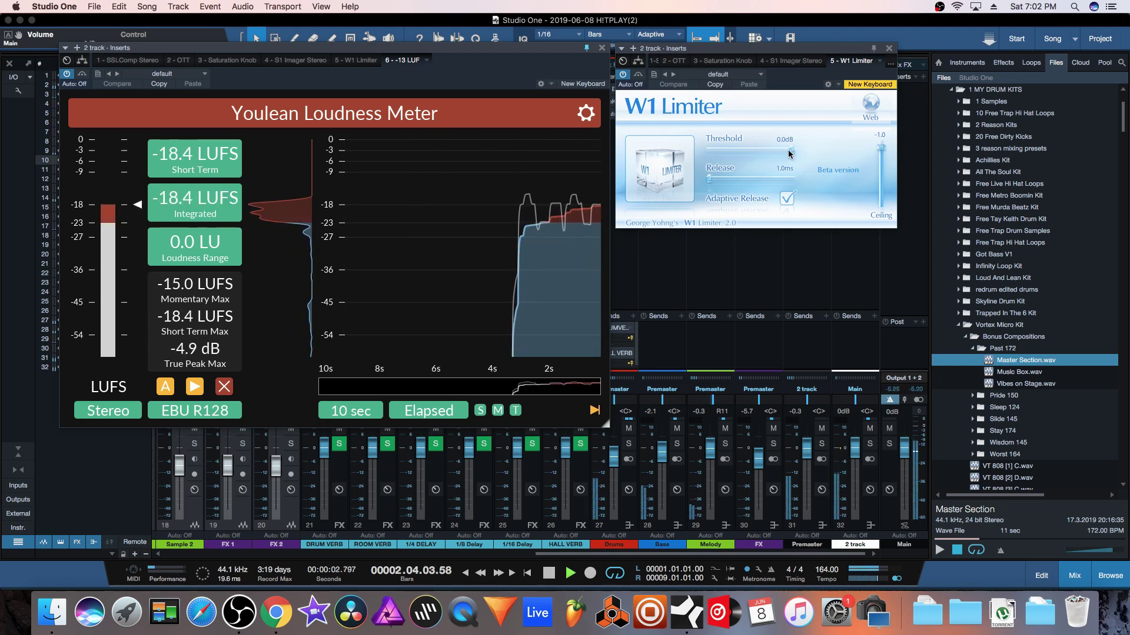
Lower the threshold to -2.6 then -5.6 dB, resetting Youlean's readings after each.
drag(790, 154, 768, 150)
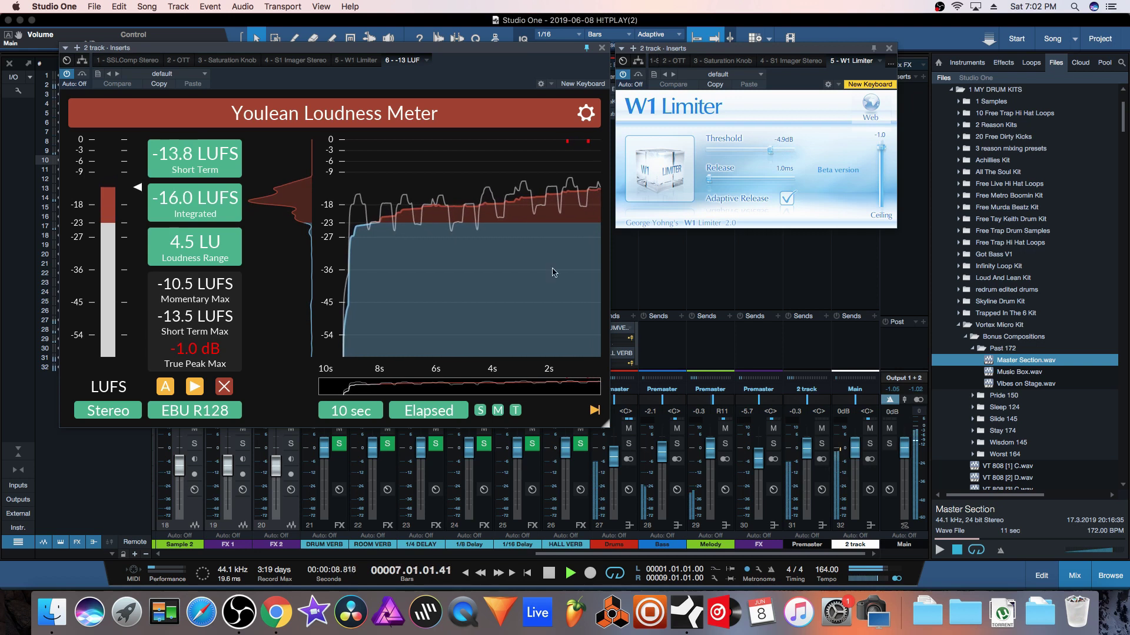
click(231, 385)
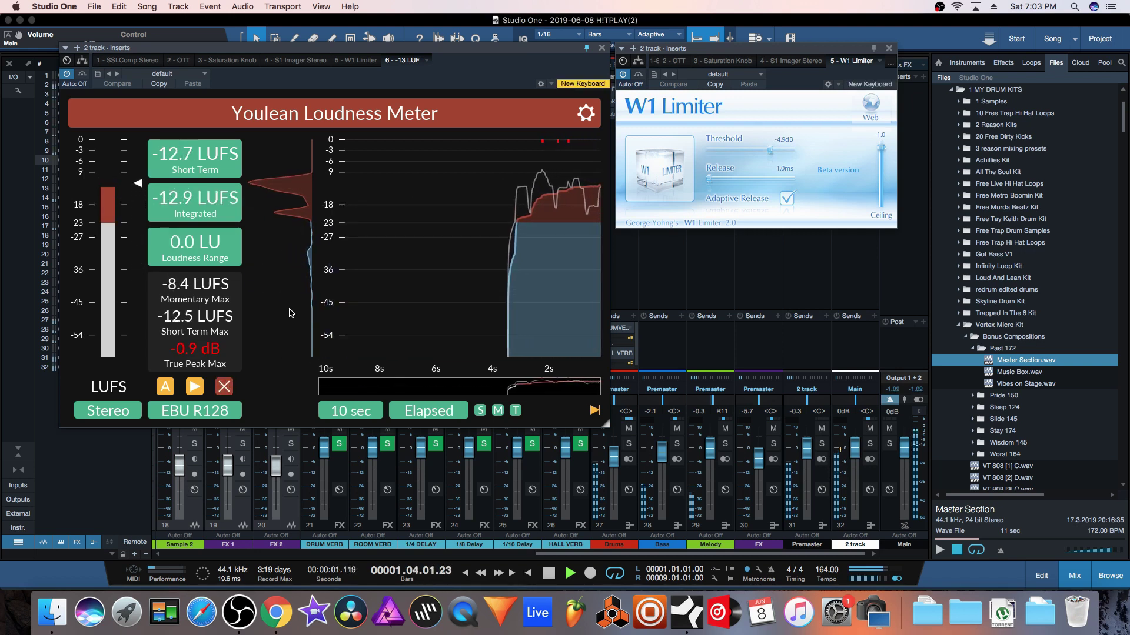
drag(770, 151, 767, 155)
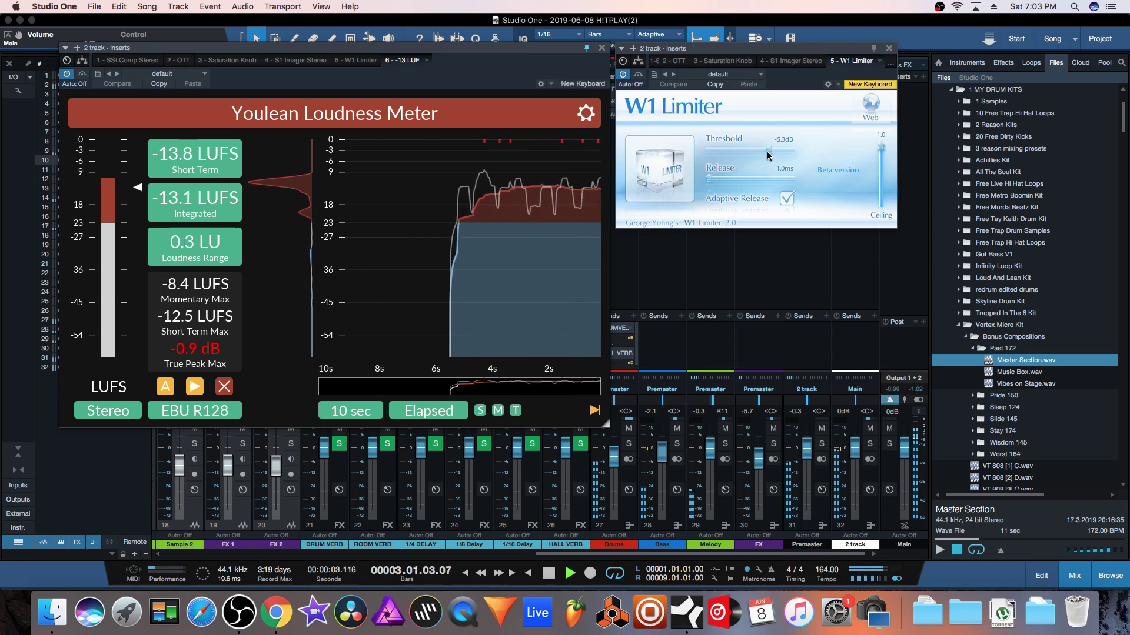
click(227, 386)
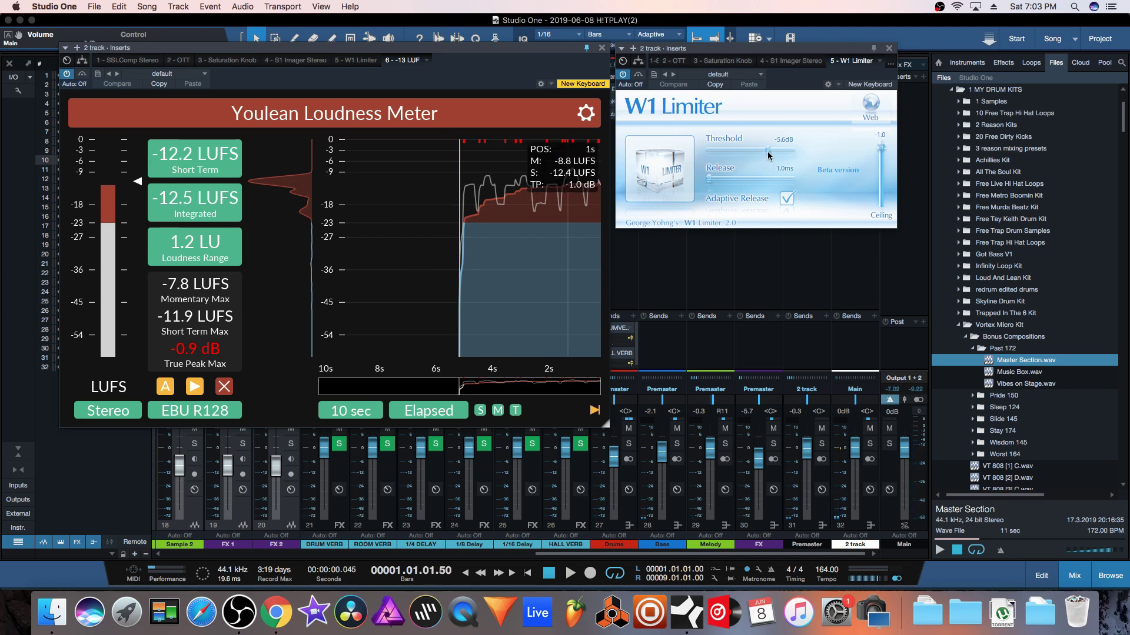
key(super+w)
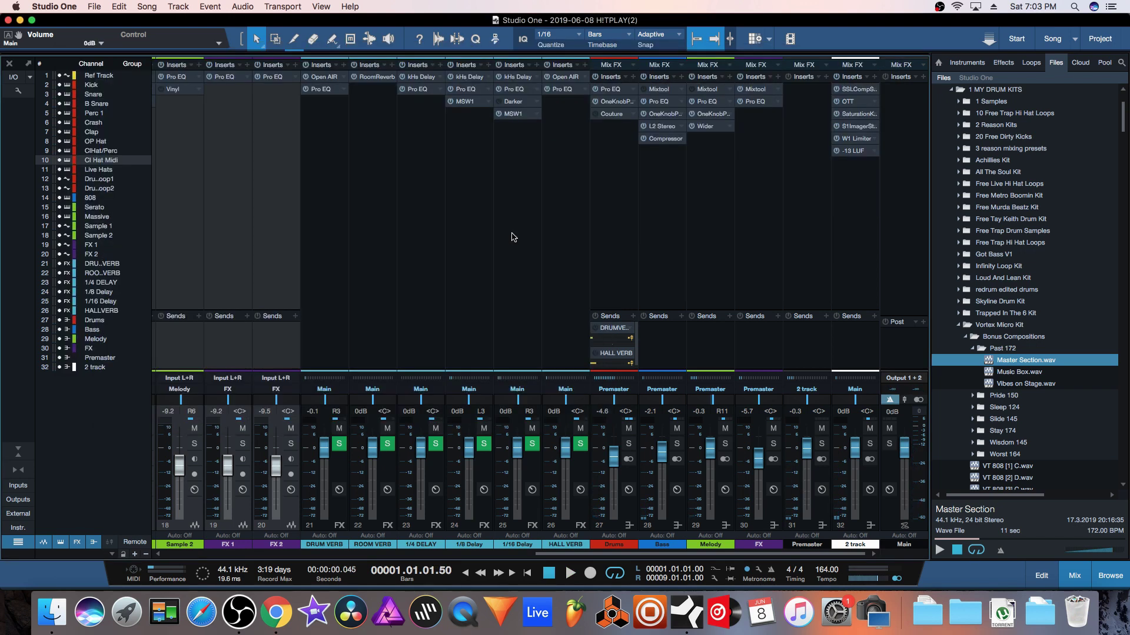